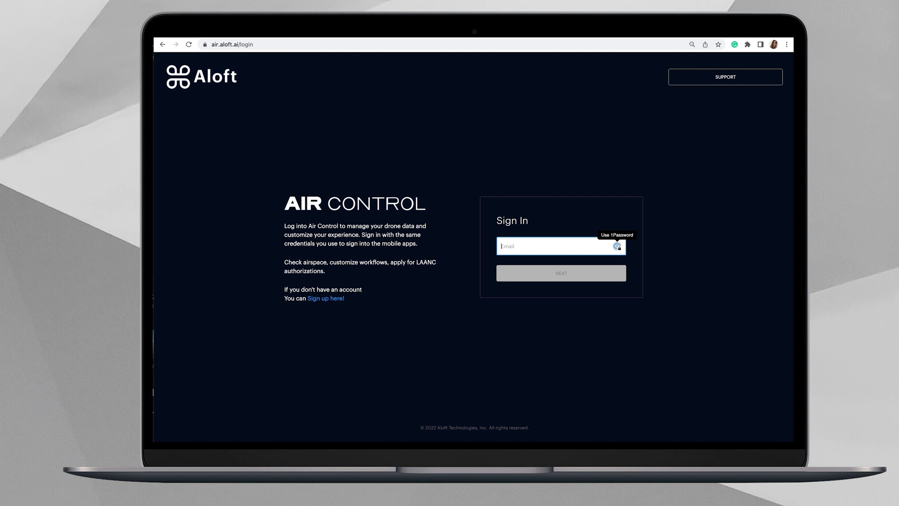
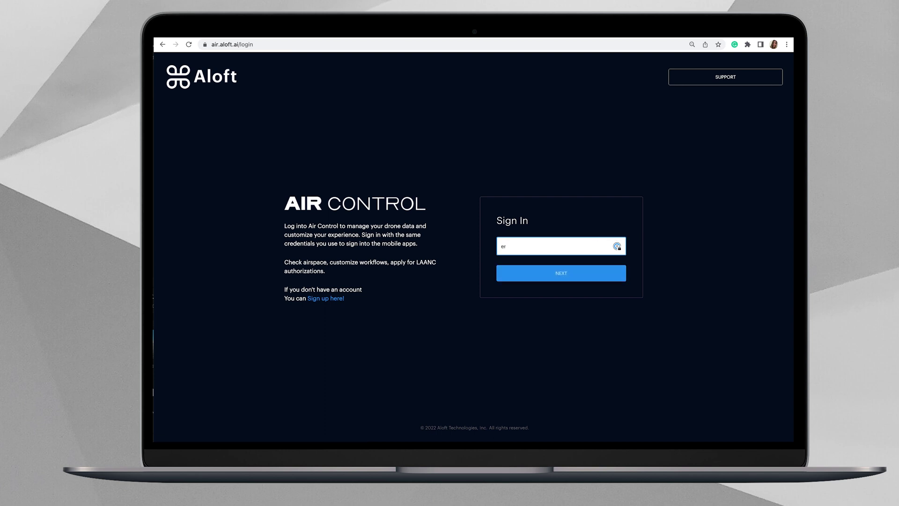
# Step: Sign in with the account e-mail and the saved 1Password login
pyautogui.click(586, 275)
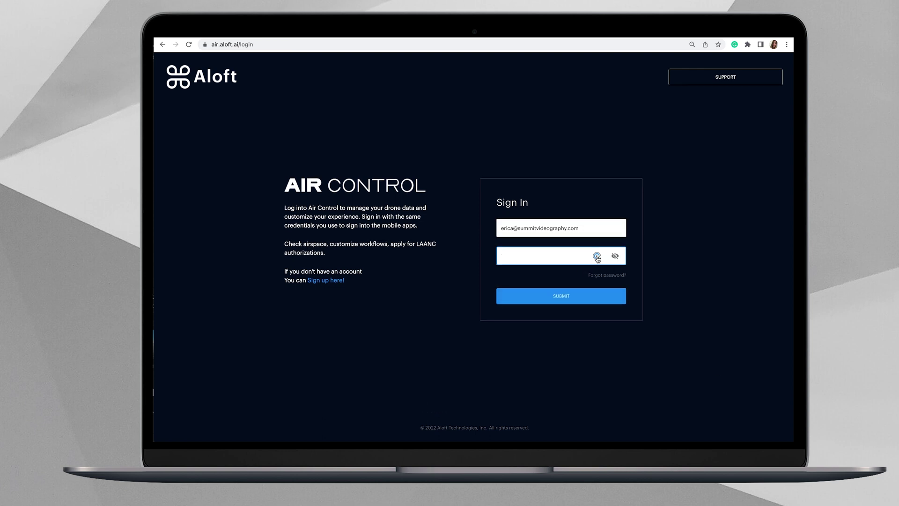
pyautogui.click(597, 257)
pyautogui.click(543, 289)
pyautogui.click(603, 296)
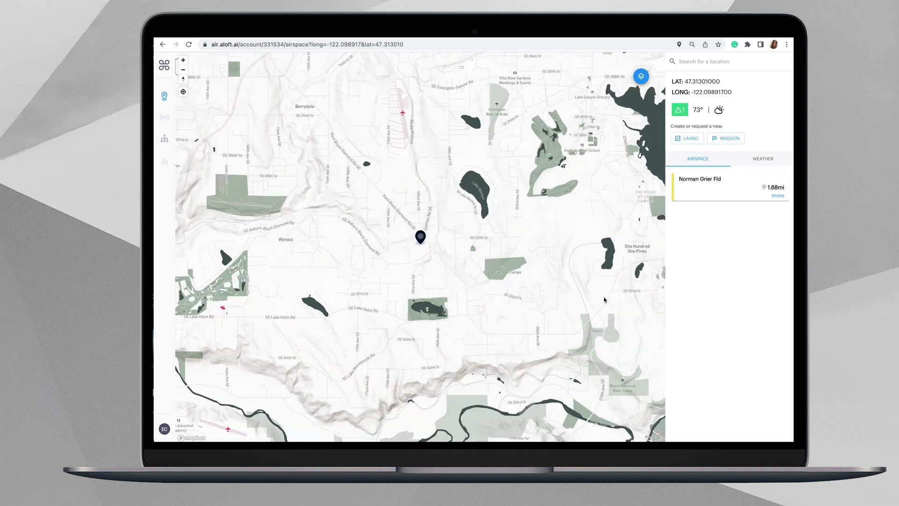
# Step: Search 'san fran' and jump the map to San Francisco, California
pyautogui.click(702, 61)
pyautogui.write('san f')
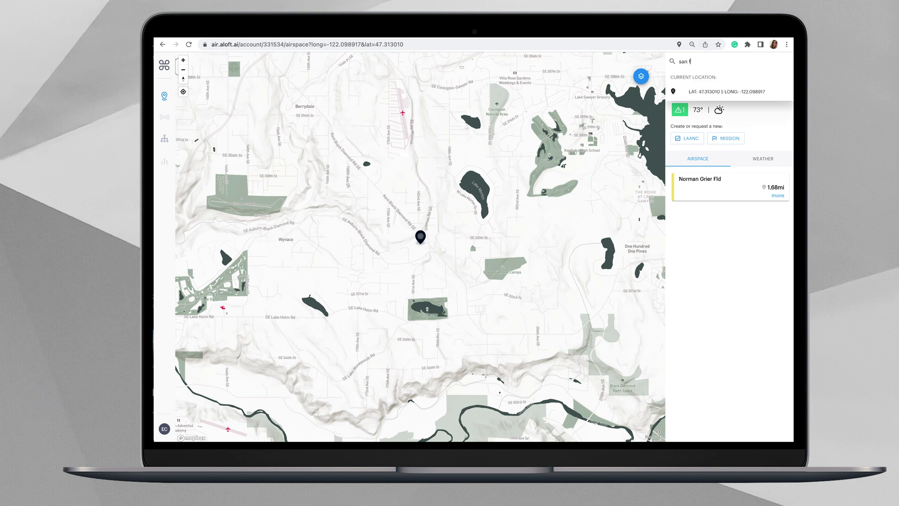
pyautogui.write('ran')
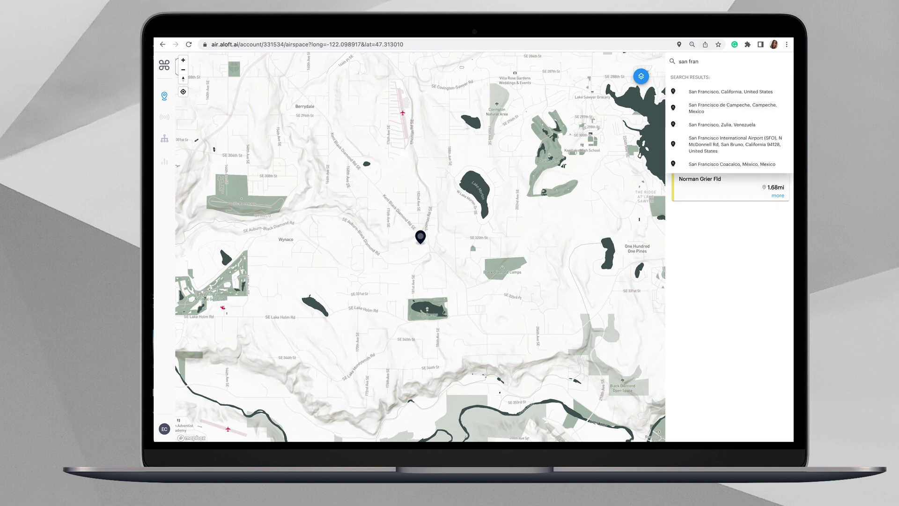
pyautogui.click(707, 93)
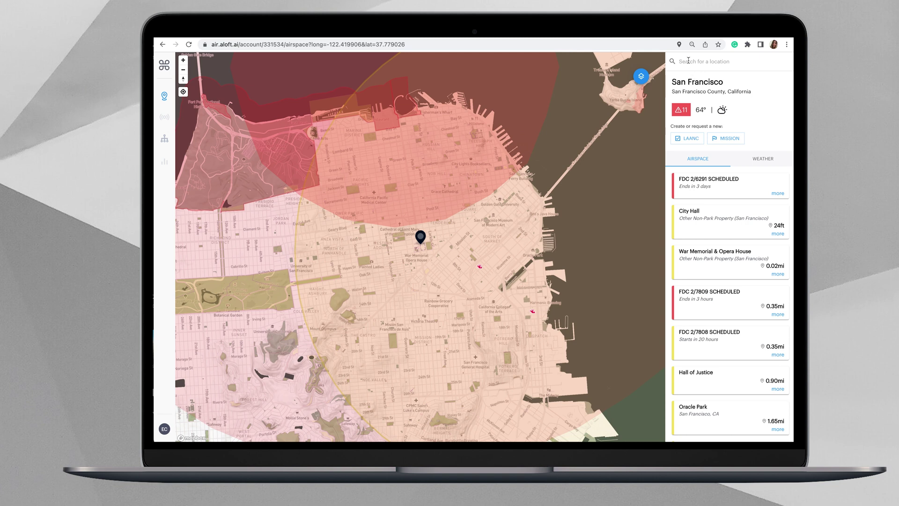
pyautogui.click(706, 60)
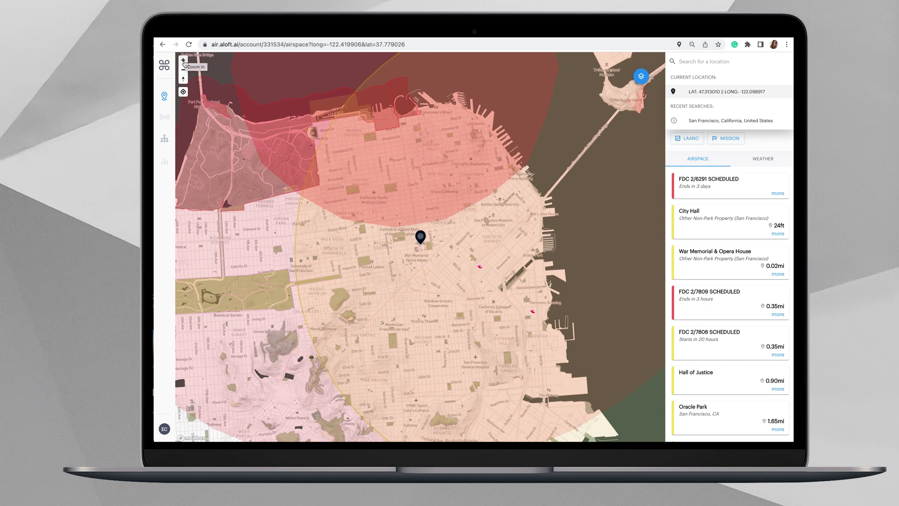
# Step: Zoom out to the Bay Area, then zoom back in and pan south toward Broadmoor
pyautogui.click(183, 71)
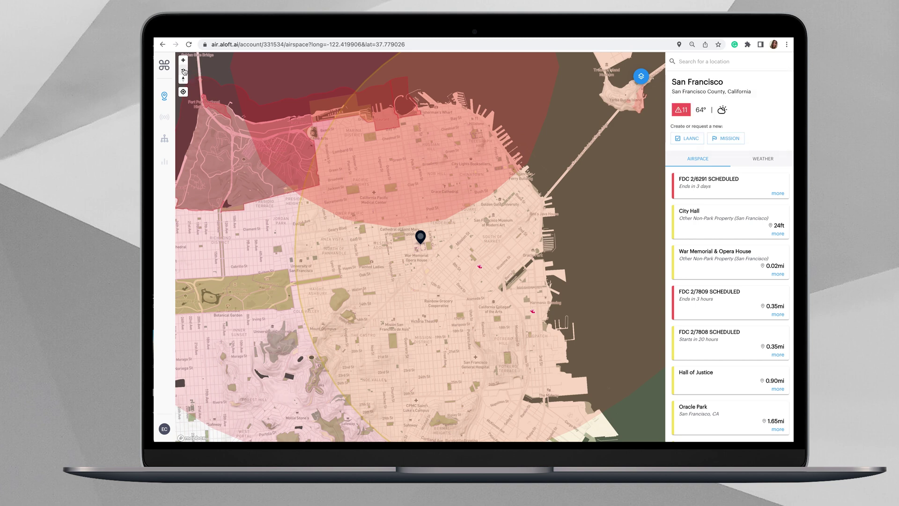
pyautogui.click(184, 72)
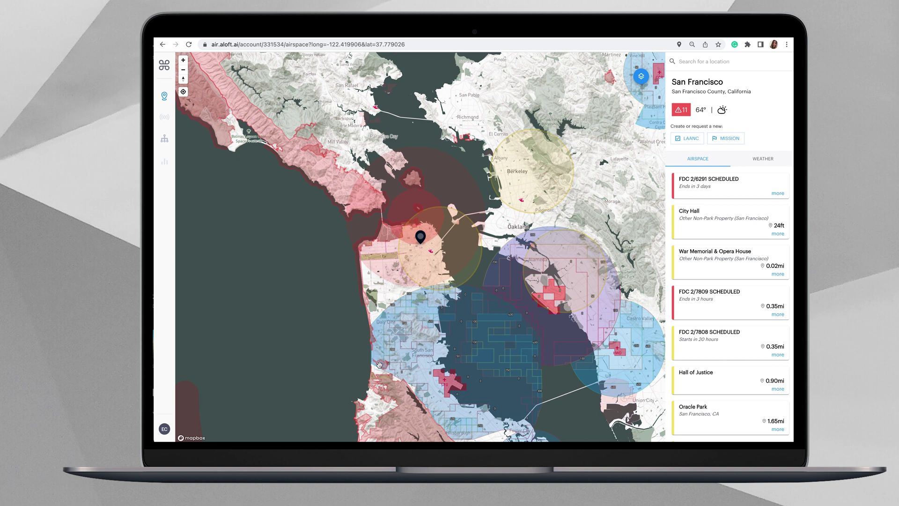
pyautogui.moveTo(380, 365); pyautogui.dragTo(381, 328)
pyautogui.click(184, 60)
pyautogui.click(184, 60)
pyautogui.moveTo(318, 354); pyautogui.dragTo(330, 256)
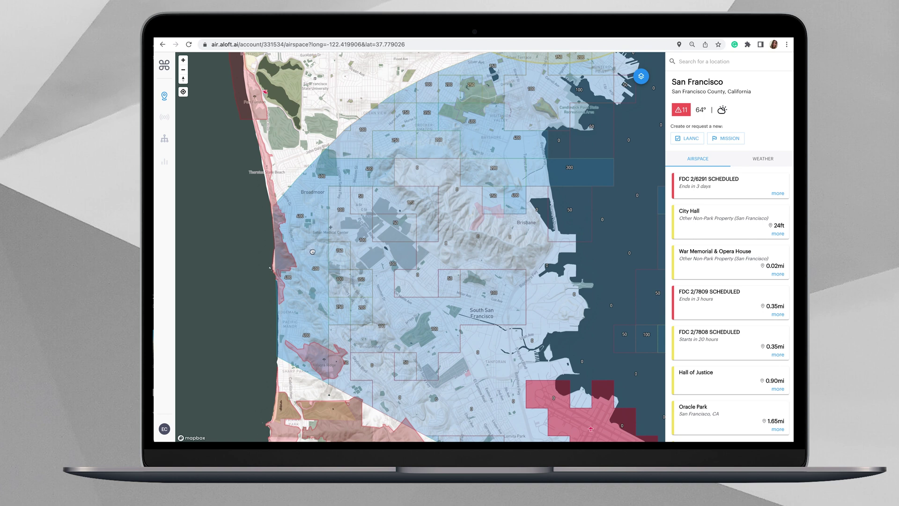
# Step: Drop a pin near Broadmoor and expand the UAS Facility Map and SAN FRANCISCO CLASS B details
pyautogui.click(313, 252)
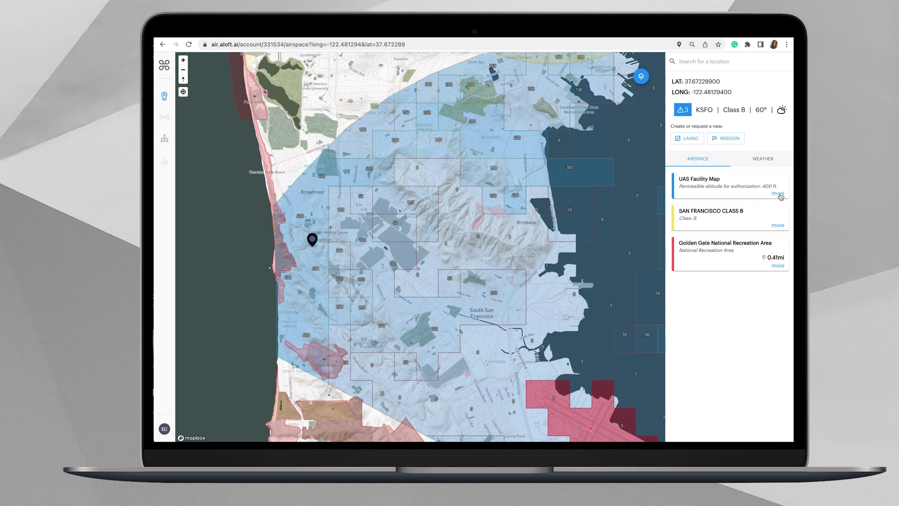
pyautogui.click(778, 194)
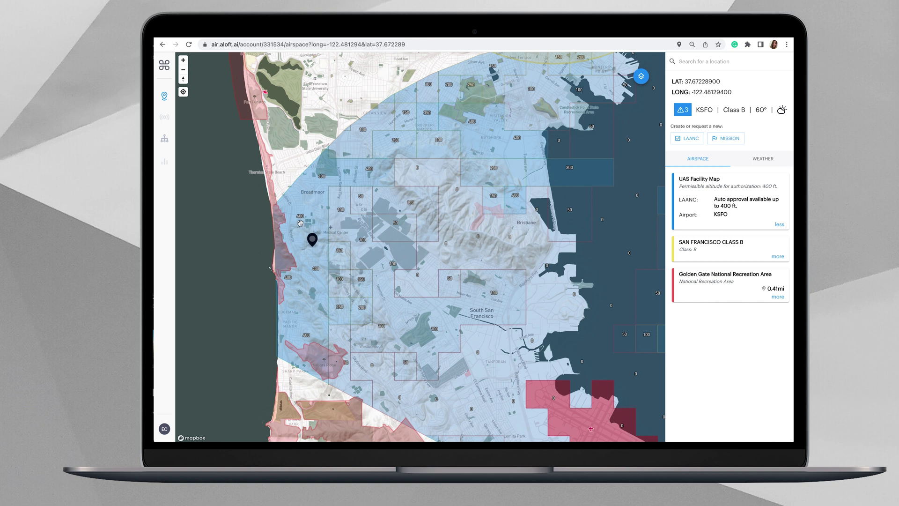
pyautogui.click(778, 257)
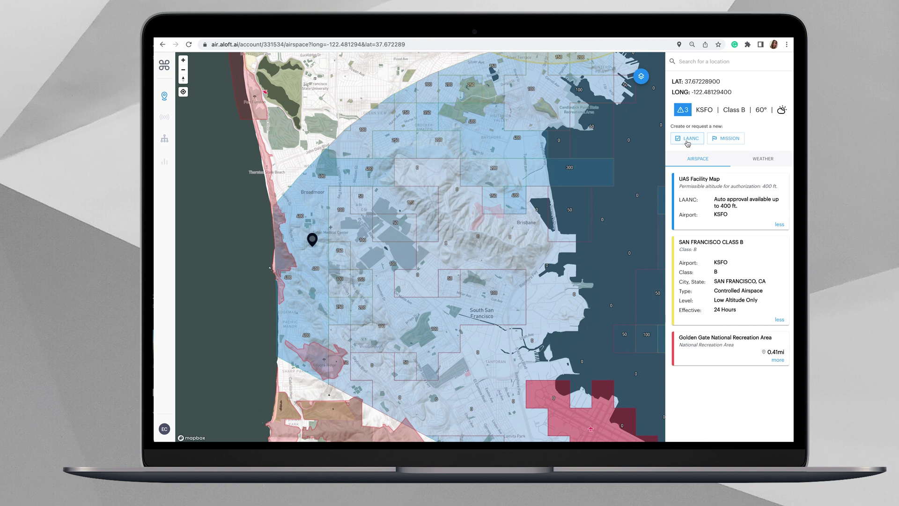
# Step: Start a LAANC request for the pinned spot, keeping the flight date 10/06/2022
pyautogui.click(688, 139)
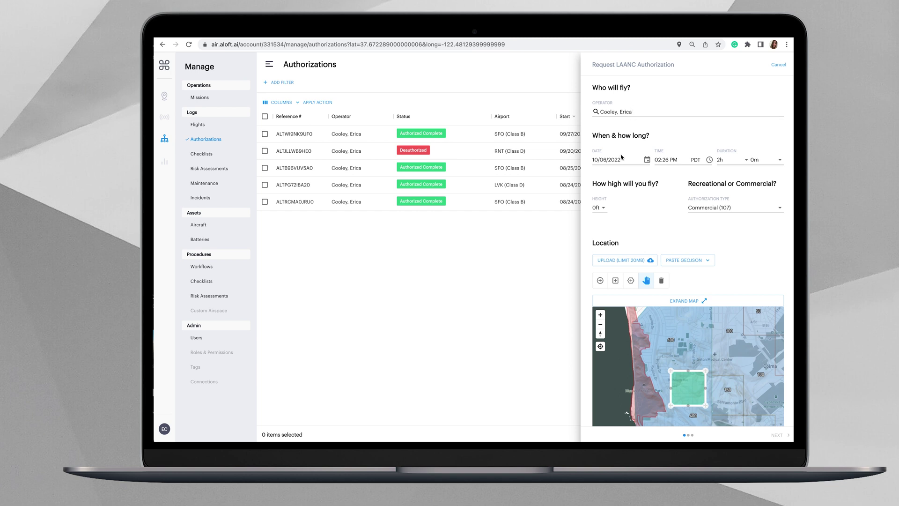
pyautogui.click(648, 161)
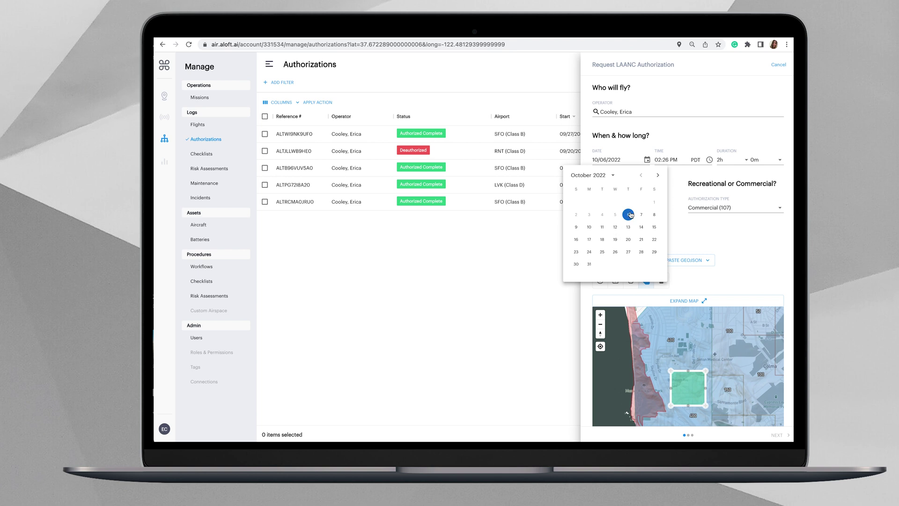
pyautogui.click(682, 161)
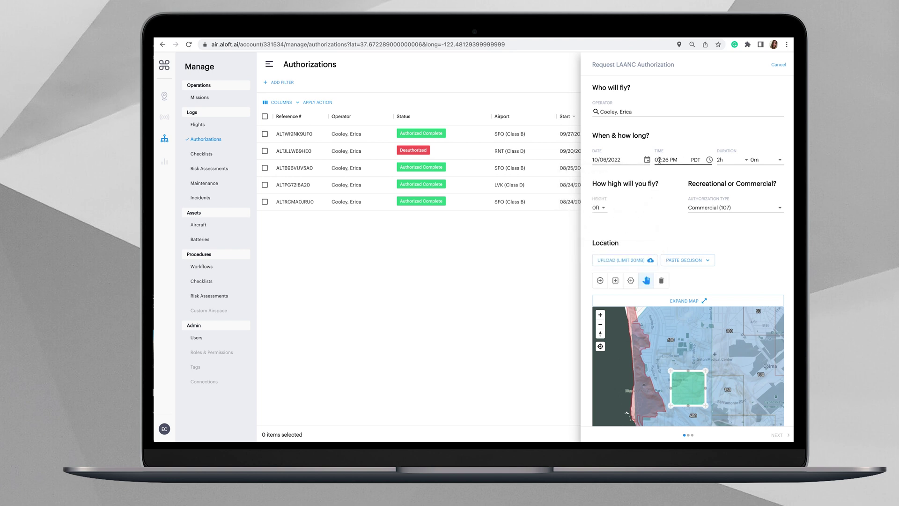
pyautogui.click(661, 160)
# Step: Set the flight start time to 3:00 PM and the duration to 1h
pyautogui.click(710, 160)
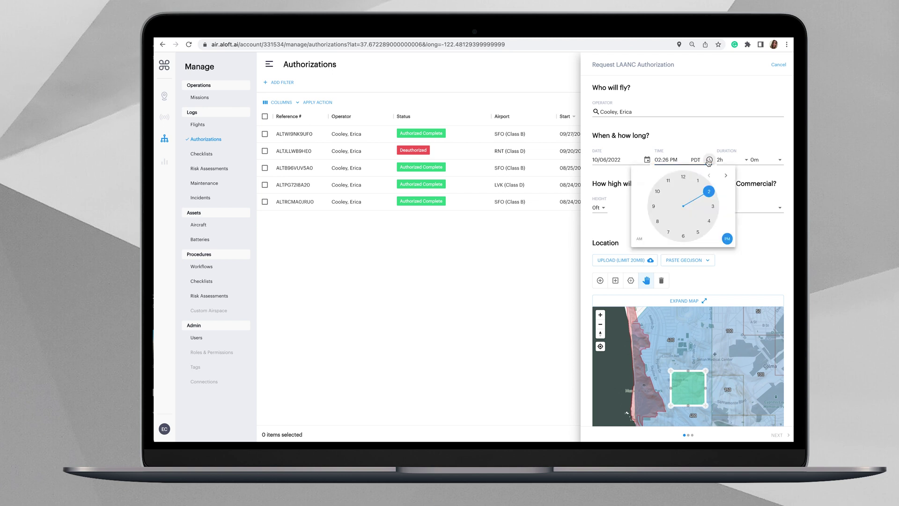
pyautogui.click(661, 159)
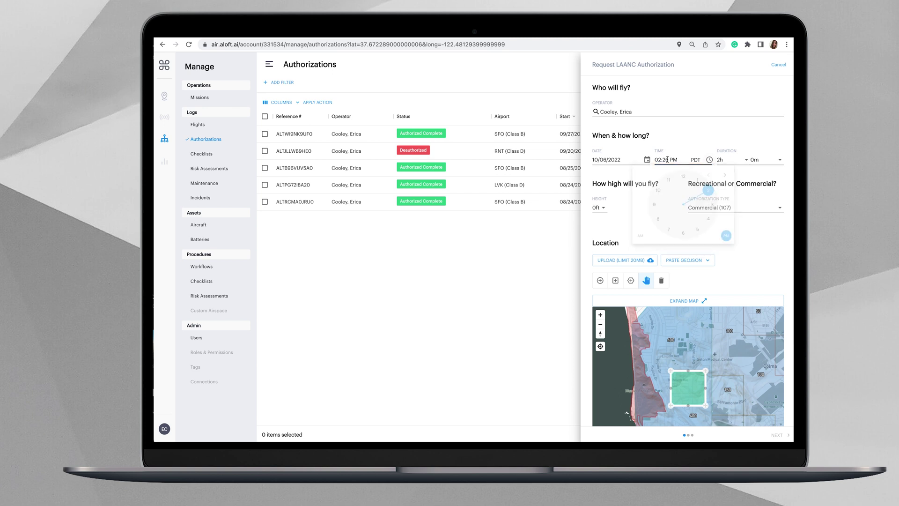
pyautogui.moveTo(669, 159); pyautogui.dragTo(654, 160)
pyautogui.write('3:00')
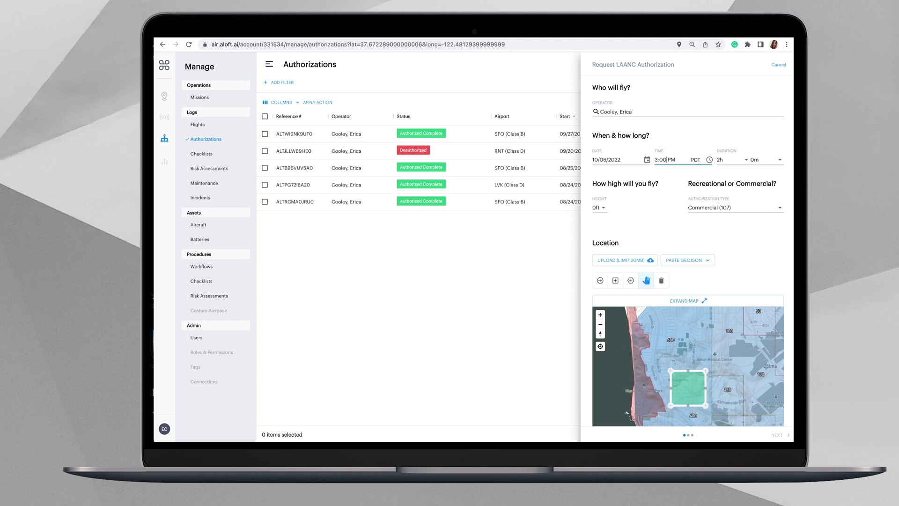
pyautogui.click(746, 162)
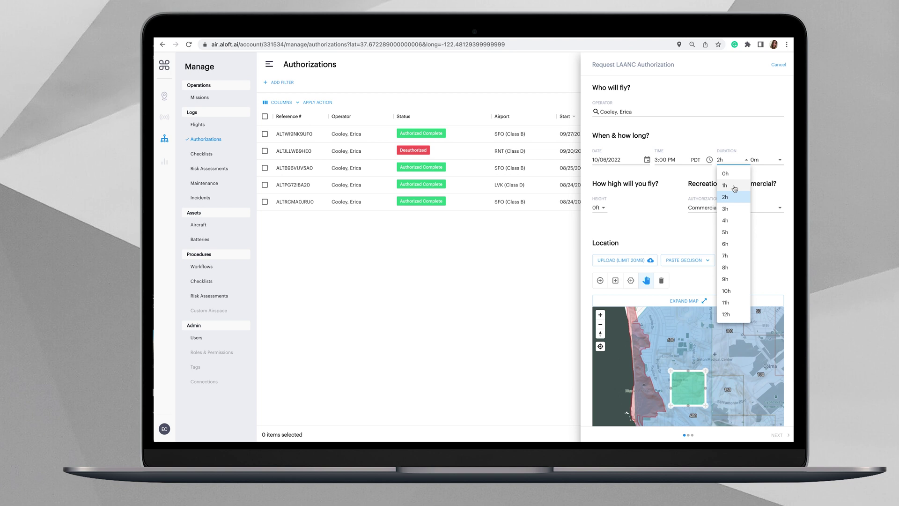
pyautogui.click(735, 188)
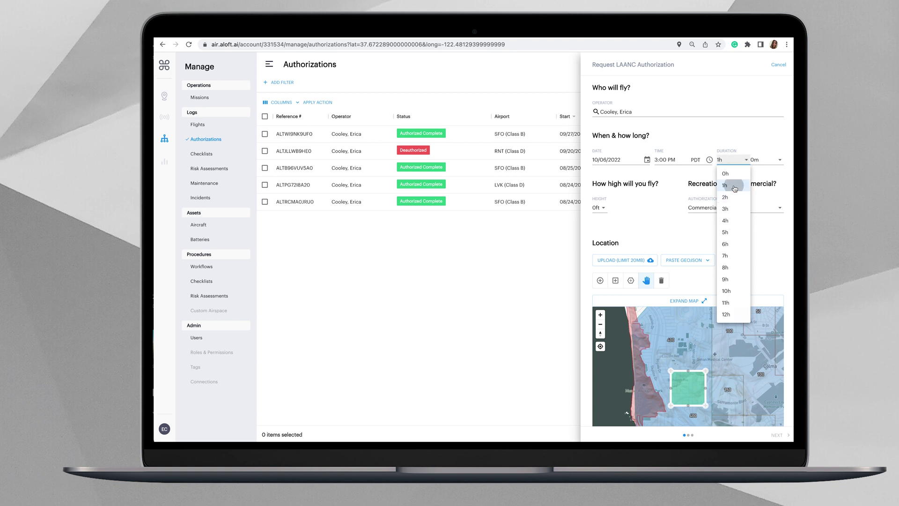
pyautogui.click(600, 209)
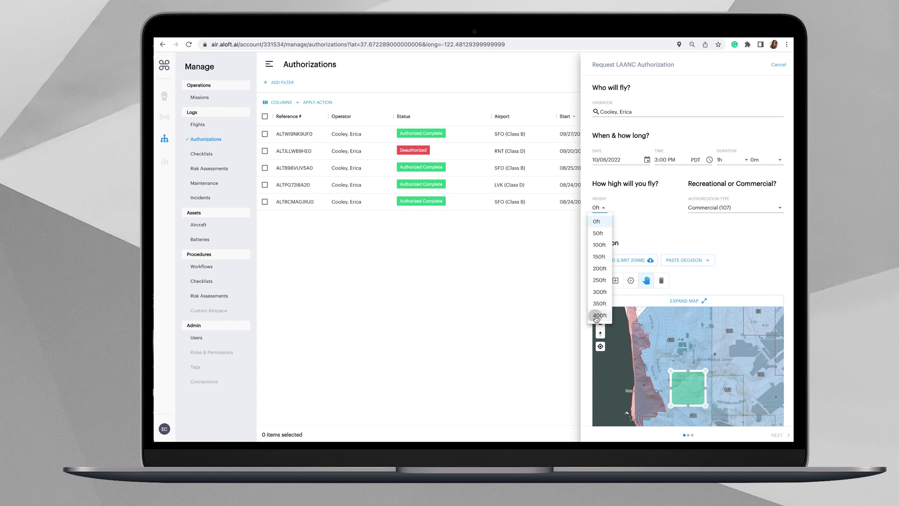
# Step: Set the flight height to 400ft and keep Commercial (107) as the authorization type
pyautogui.click(597, 318)
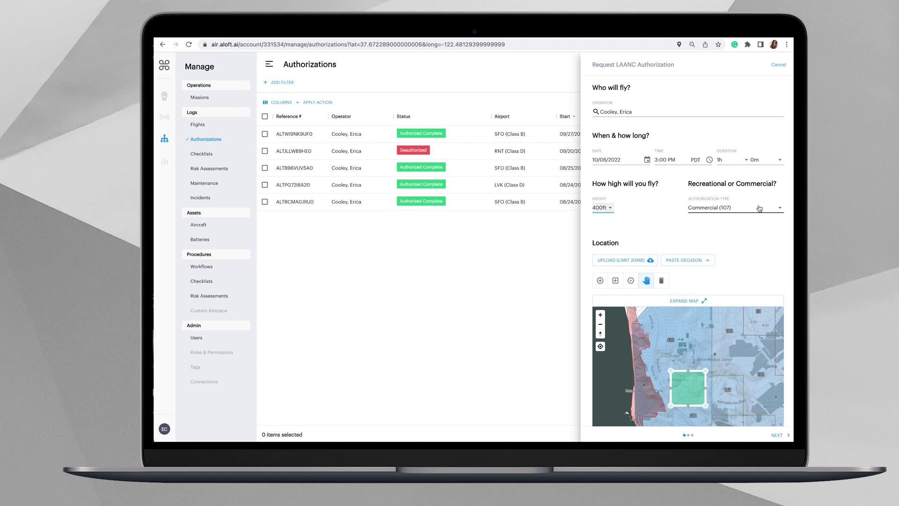
pyautogui.click(759, 209)
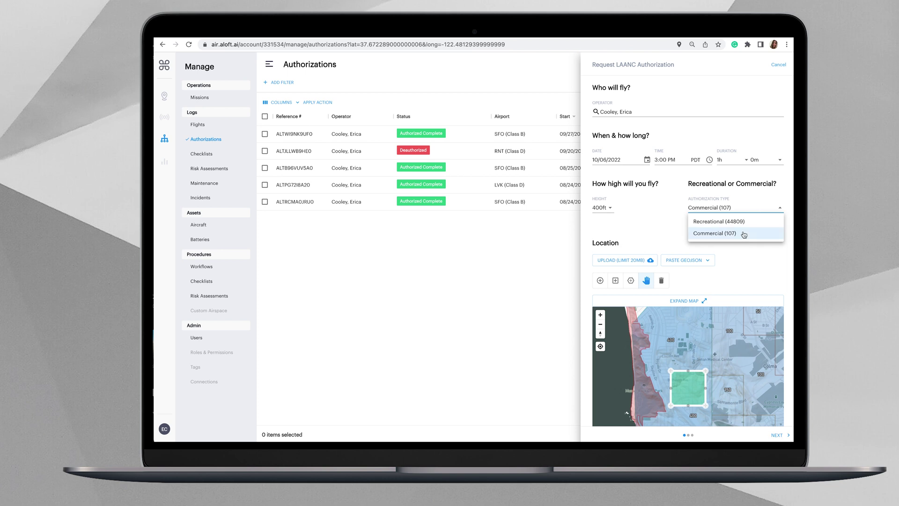
pyautogui.click(744, 234)
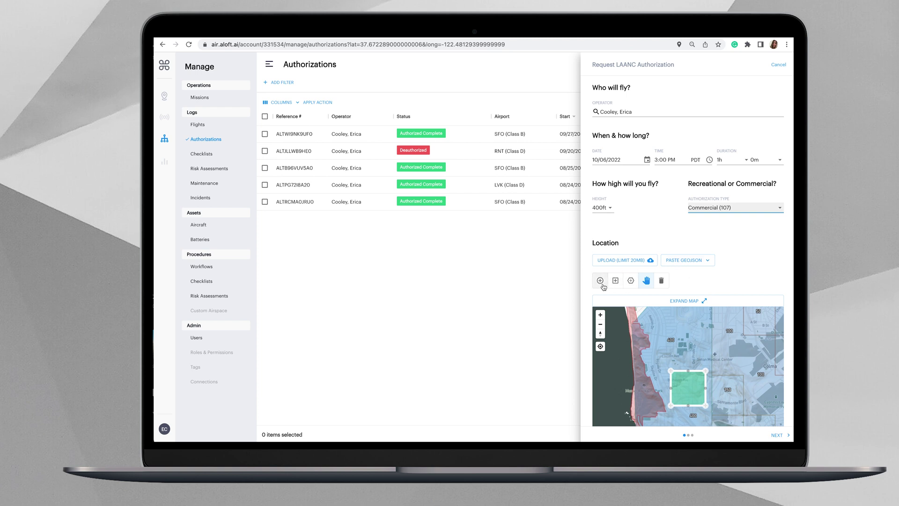
# Step: Replace the square area via circle and rectangle with a four-sided polygon, stretching its bottom-left corner
pyautogui.click(598, 284)
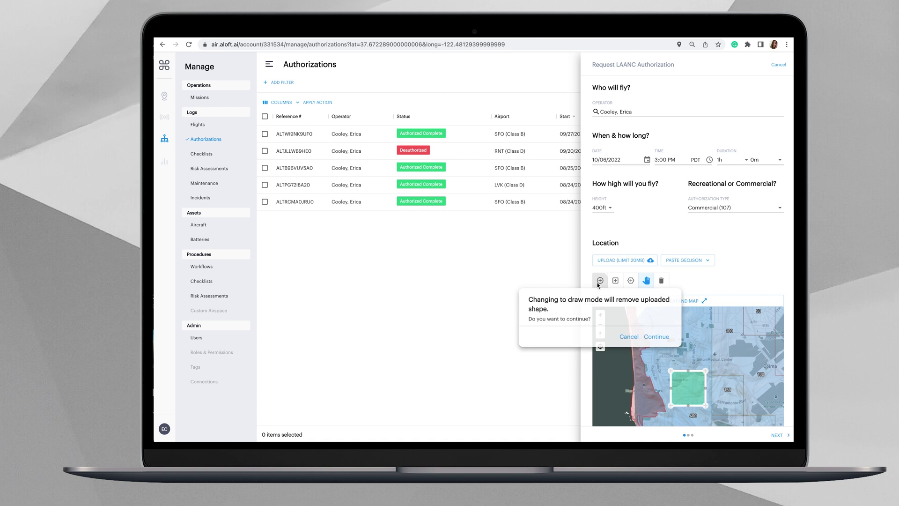
pyautogui.click(657, 337)
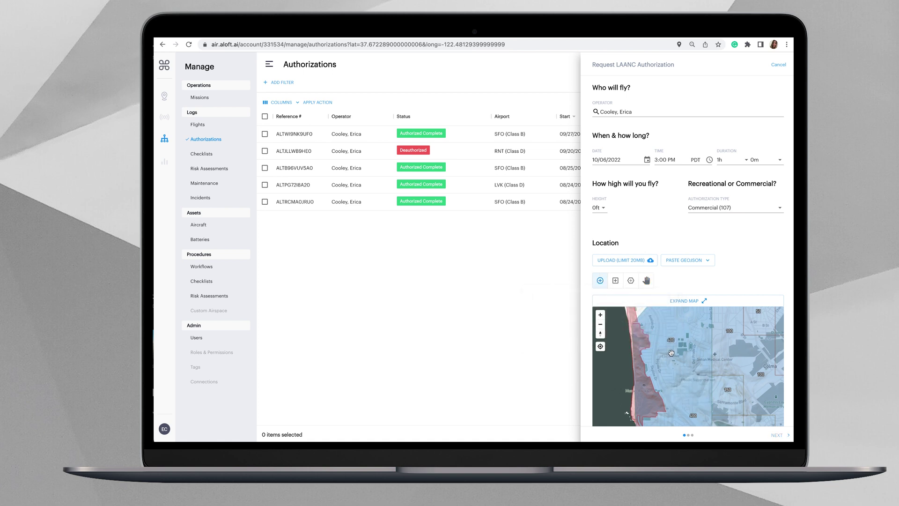
pyautogui.moveTo(677, 348); pyautogui.dragTo(660, 372)
pyautogui.click(616, 281)
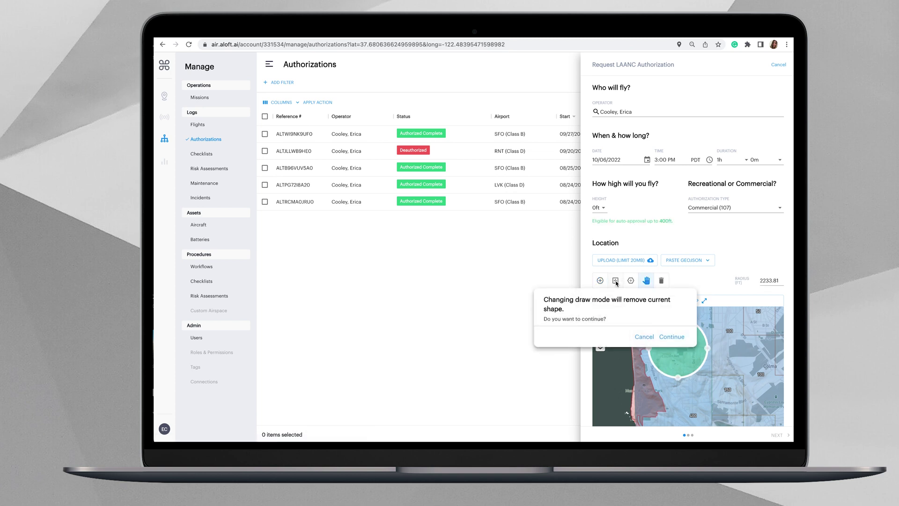
pyautogui.click(672, 338)
pyautogui.moveTo(677, 349)
pyautogui.mouseDown()
pyautogui.moveTo(676, 391)
pyautogui.moveTo(695, 414)
pyautogui.moveTo(714, 413)
pyautogui.mouseUp()
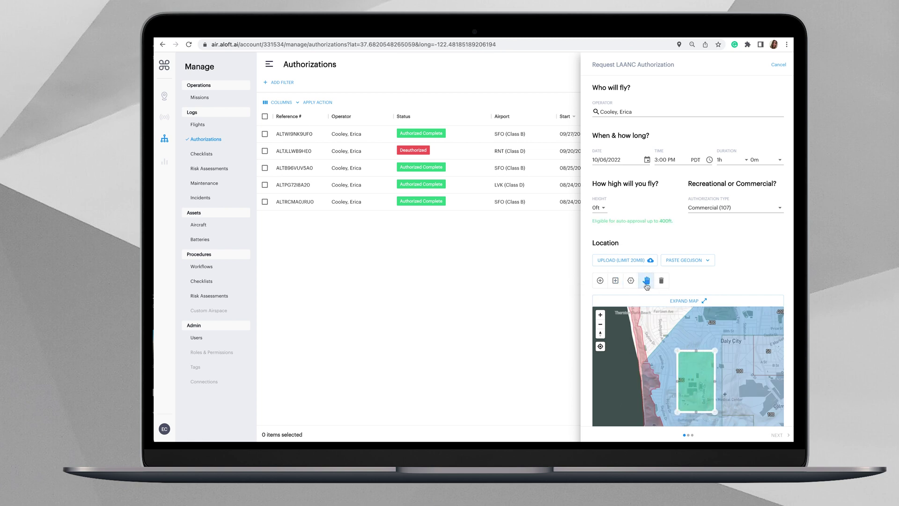
pyautogui.click(630, 282)
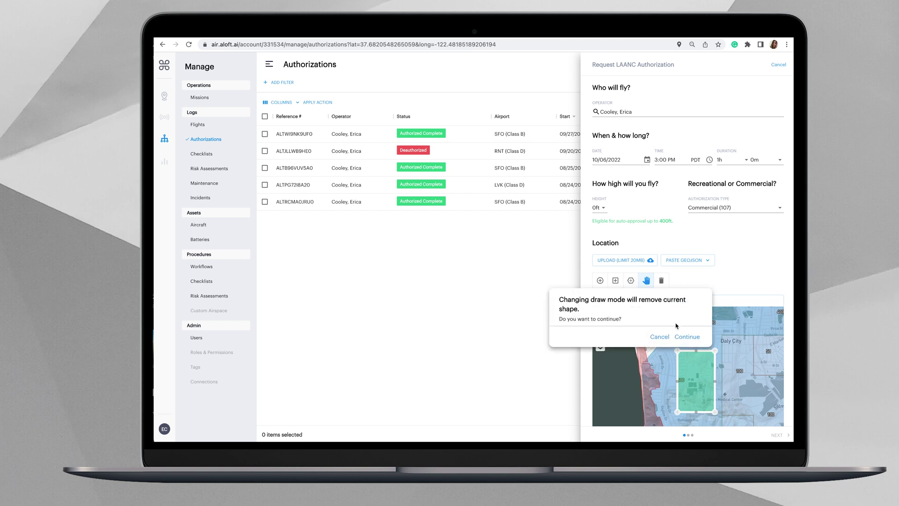
pyautogui.click(687, 337)
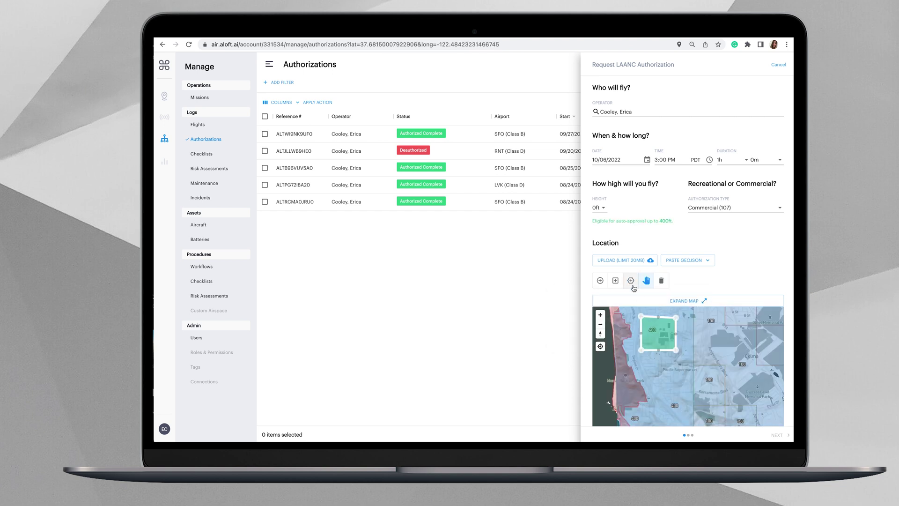
pyautogui.moveTo(642, 354); pyautogui.dragTo(688, 382)
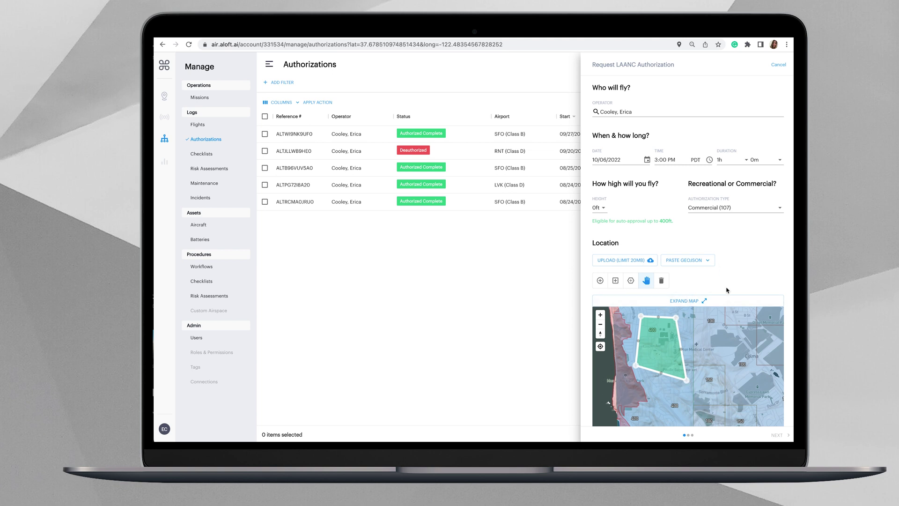
# Step: Check the polygon flight area on the expanded map, then return to the request form
pyautogui.click(700, 302)
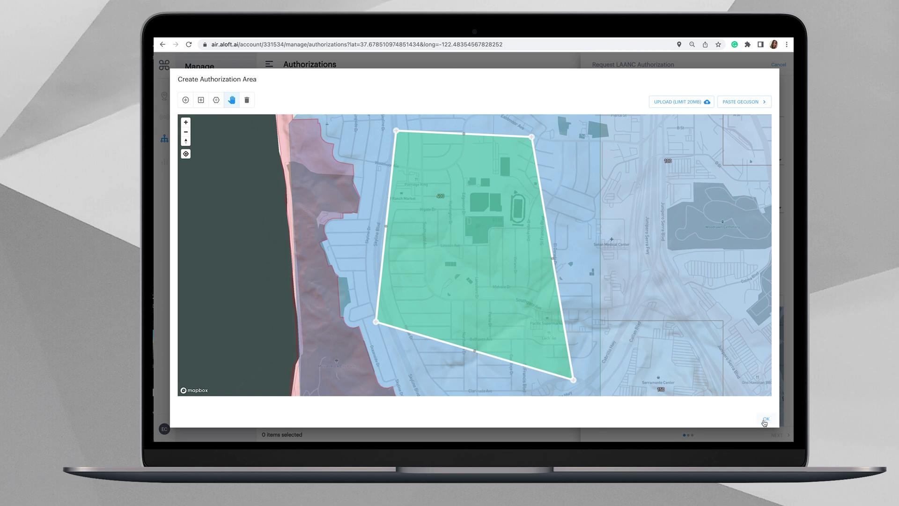
pyautogui.click(765, 421)
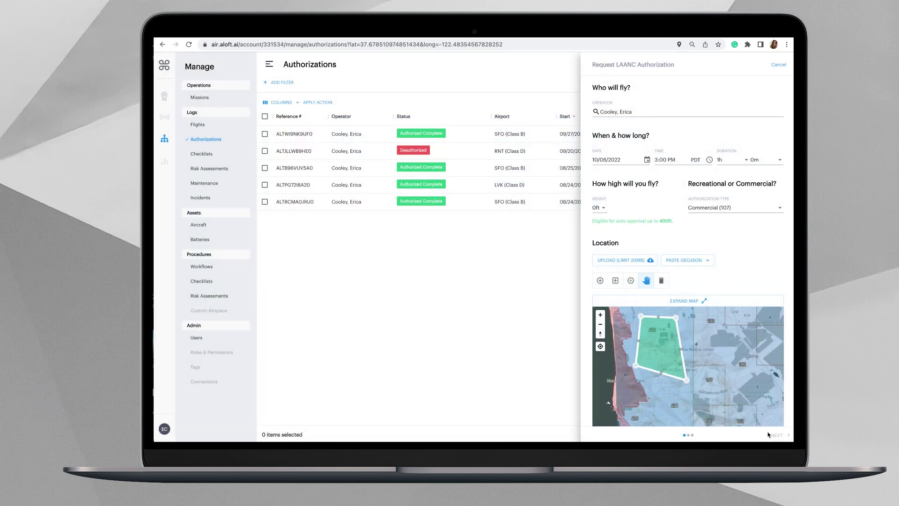
pyautogui.scroll(-1, 729, 307)
pyautogui.scroll(-4, 729, 307)
pyautogui.scroll(-5, 727, 314)
pyautogui.scroll(5, 728, 314)
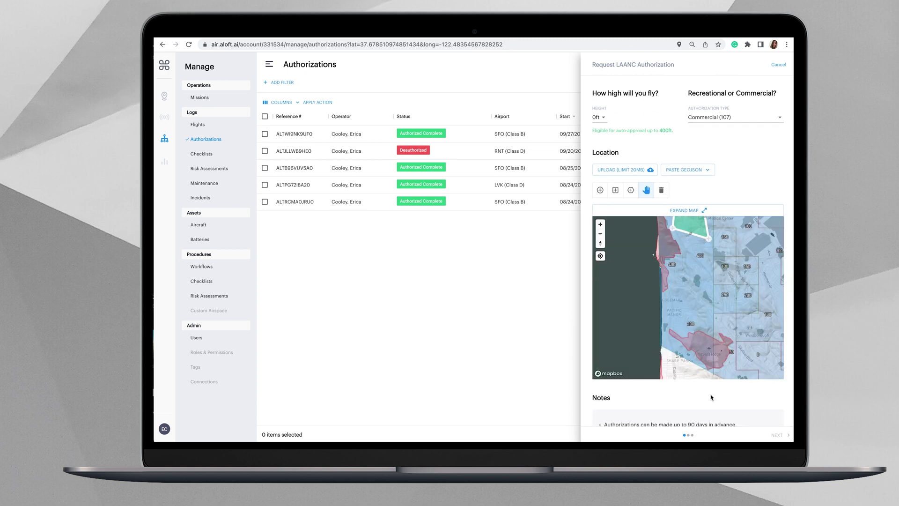
pyautogui.scroll(-5, 711, 397)
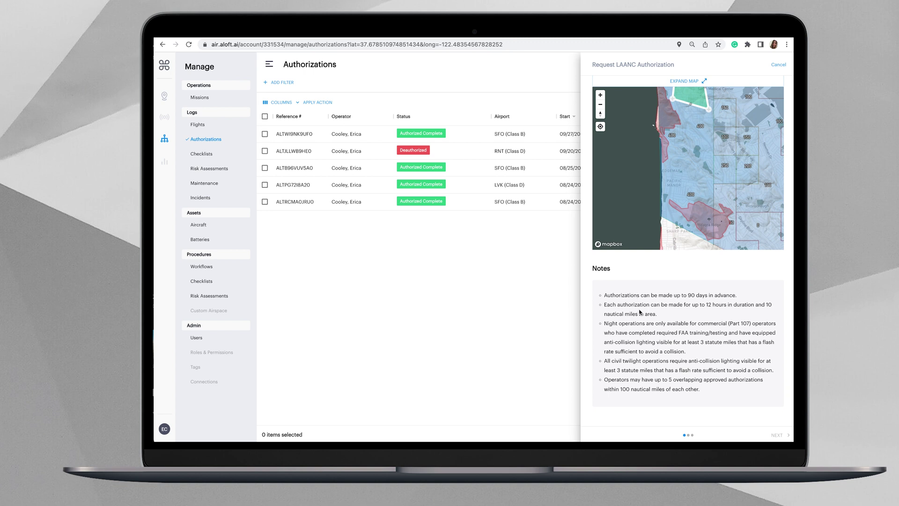
pyautogui.scroll(5, 640, 311)
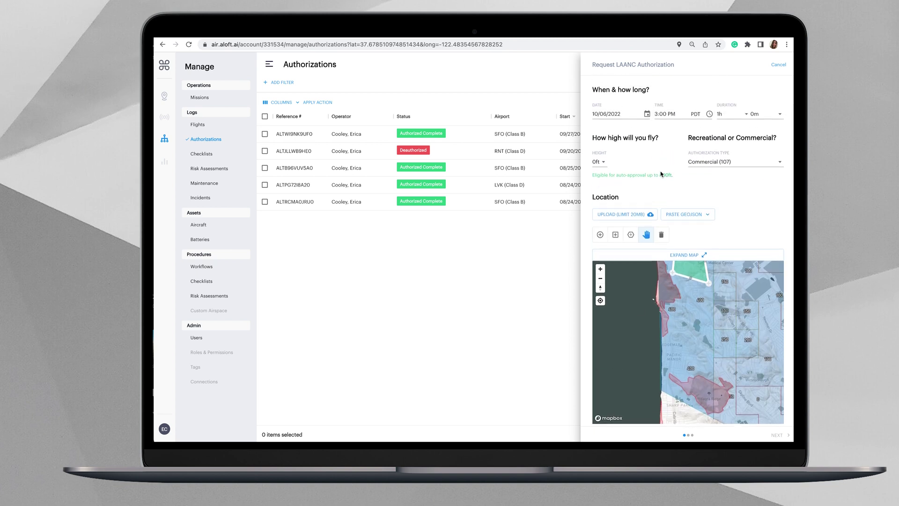
# Step: Set the flight height to 400ft and run the pre-check
pyautogui.click(600, 162)
pyautogui.click(598, 270)
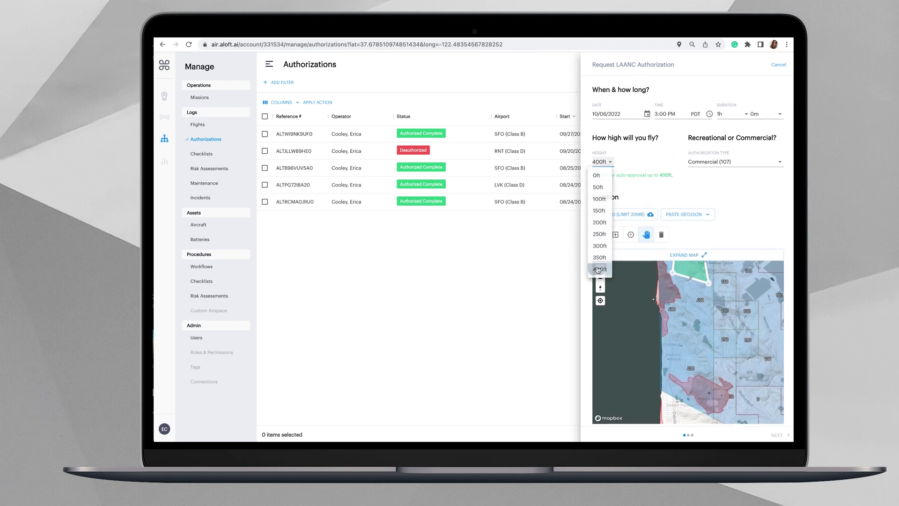
pyautogui.click(778, 436)
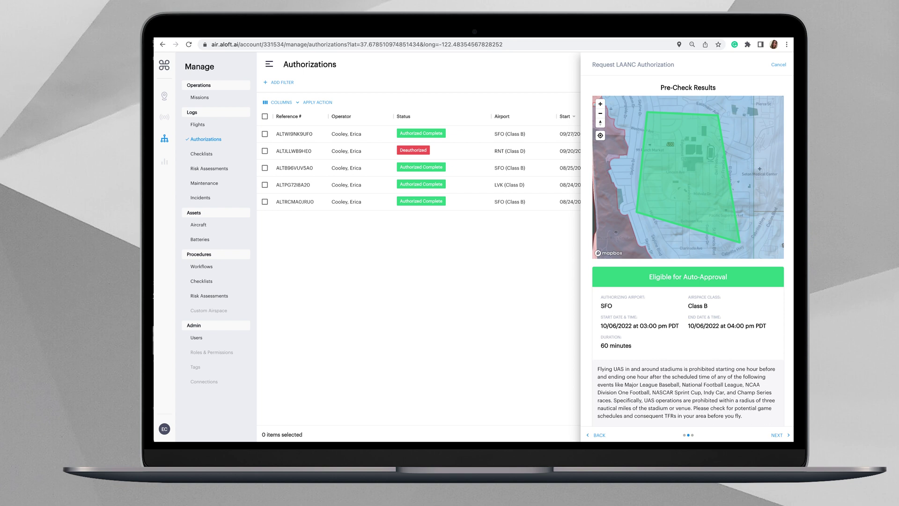
# Step: Review the pre-check results: SFO Class B, 3:00–4:00 PM PDT, Eligible for Auto-Approval
pyautogui.scroll(-2, 751, 367)
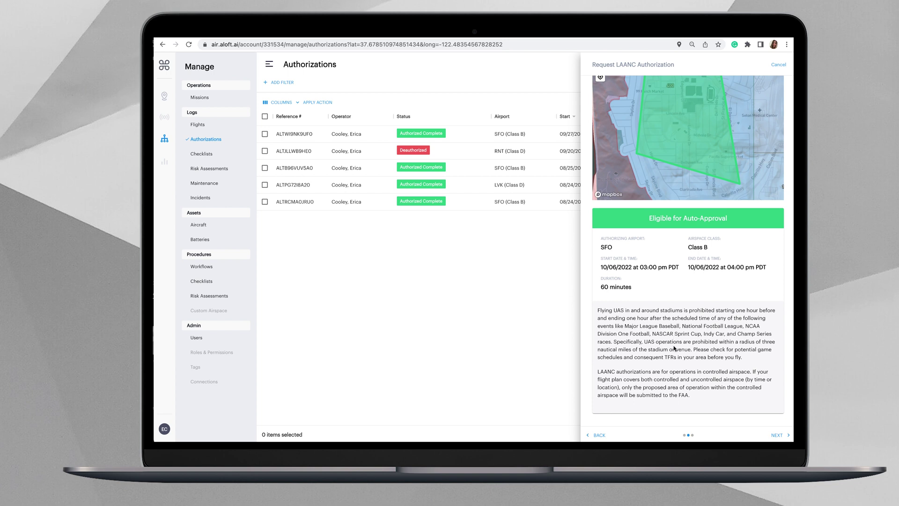
pyautogui.scroll(1, 673, 349)
pyautogui.scroll(1, 673, 362)
pyautogui.scroll(1, 673, 365)
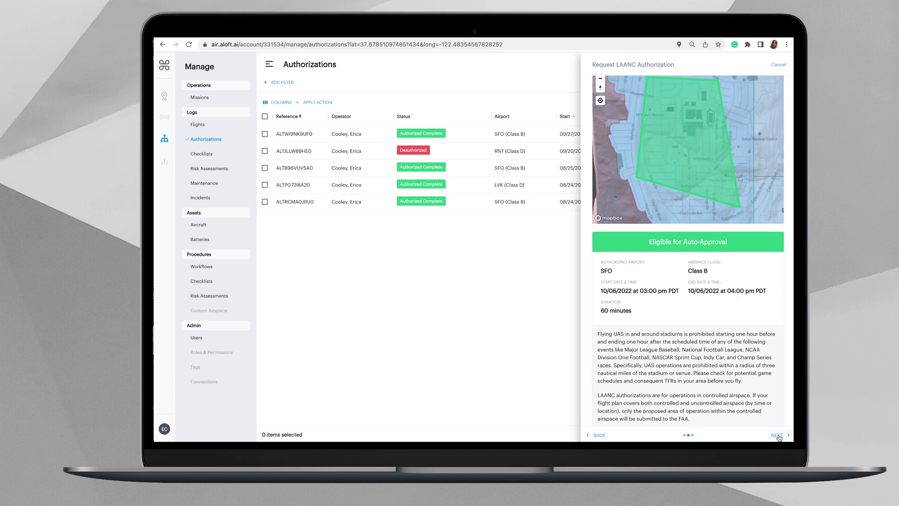
# Step: Continue to review, read the About LAANC and Terms of Operation, then agree and submit to the FAA
pyautogui.click(779, 436)
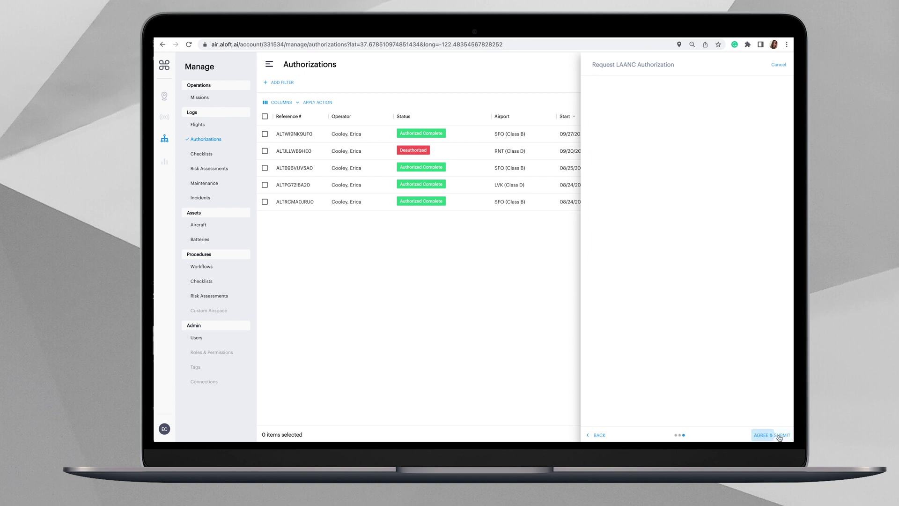
pyautogui.scroll(-1, 723, 169)
pyautogui.scroll(-1, 724, 166)
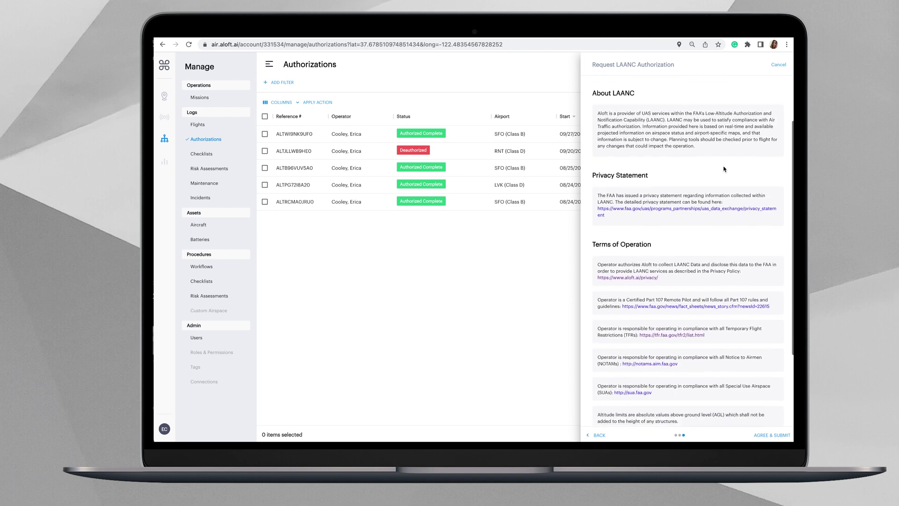
pyautogui.scroll(1, 723, 169)
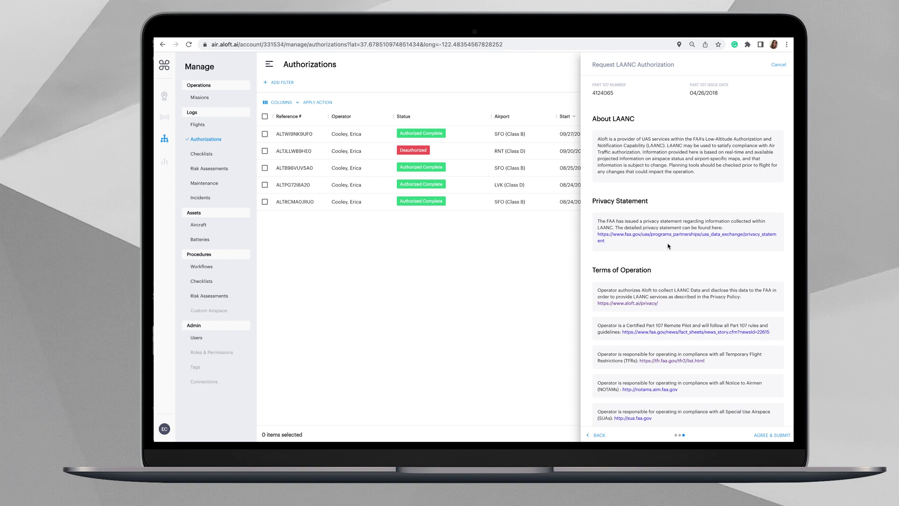
pyautogui.scroll(-4, 662, 244)
pyautogui.scroll(-2, 669, 246)
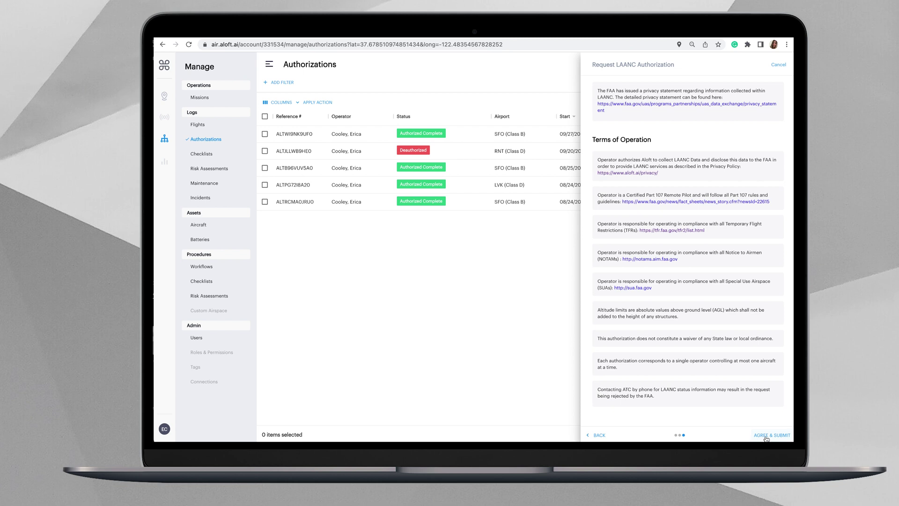
pyautogui.click(766, 437)
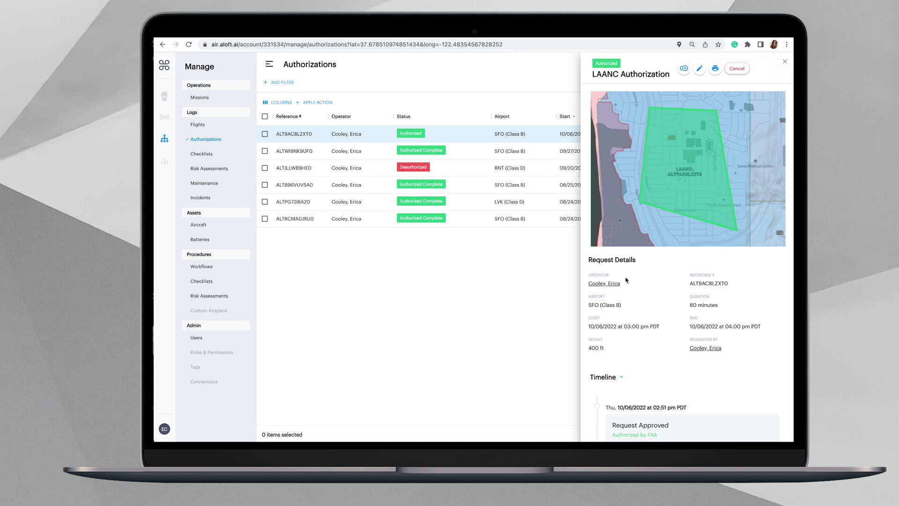
# Step: Read the approved authorization's details down to the Timeline, then show its area on the Airspace map
pyautogui.scroll(-2, 627, 294)
pyautogui.scroll(-3, 627, 294)
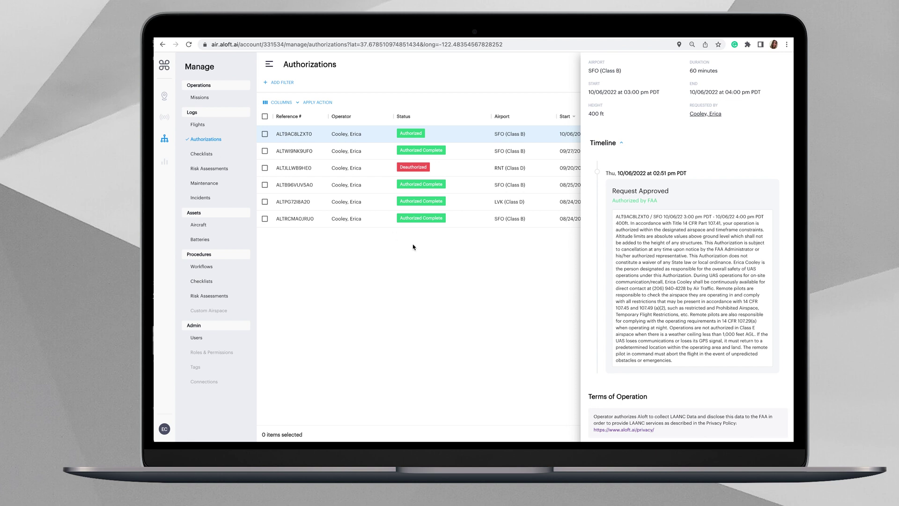
pyautogui.scroll(5, 638, 219)
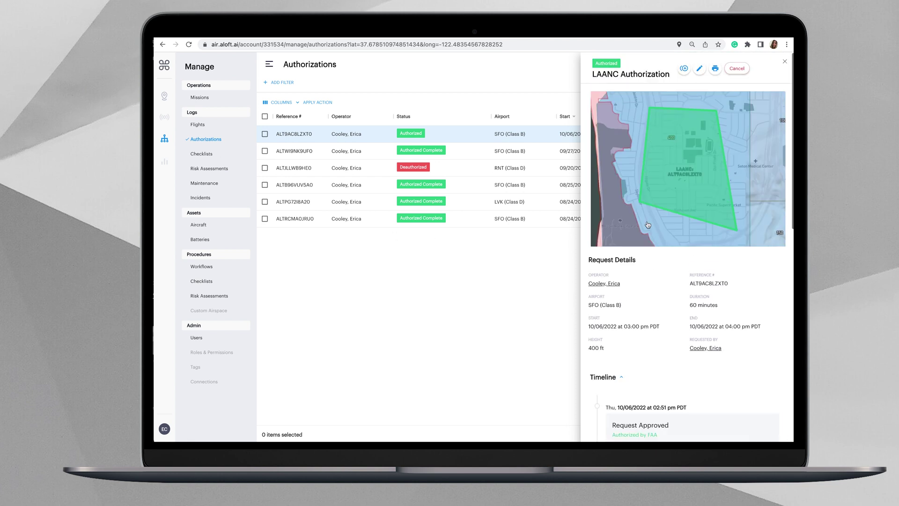
pyautogui.click(631, 187)
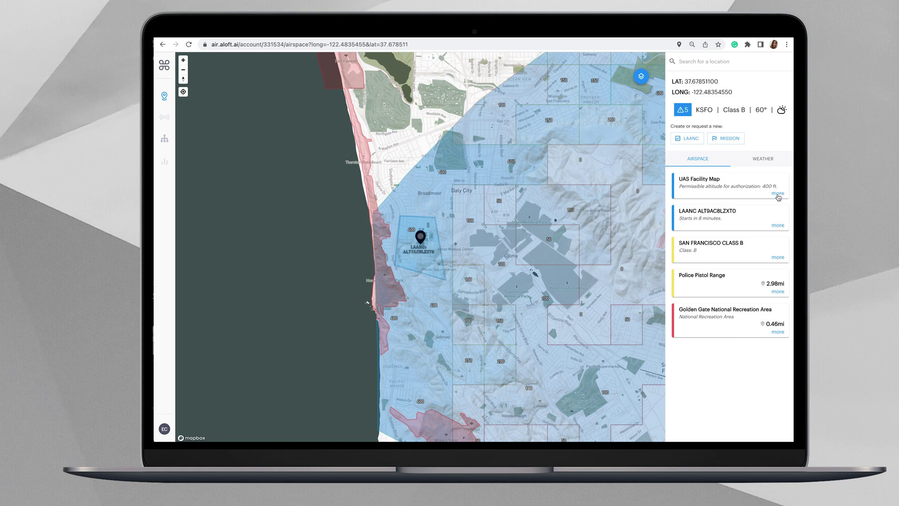
# Step: Expand the UAS Facility Map and new LAANC cards, then open the authorization's full record
pyautogui.click(778, 194)
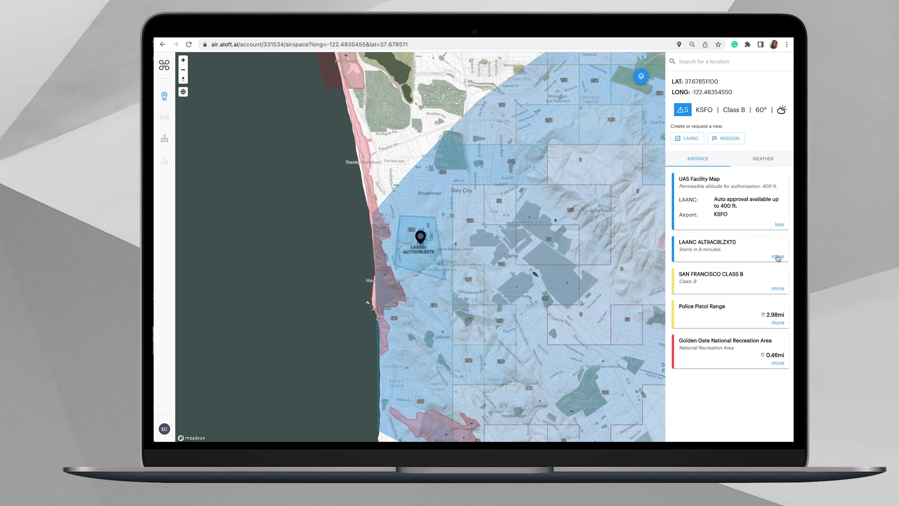
pyautogui.click(778, 257)
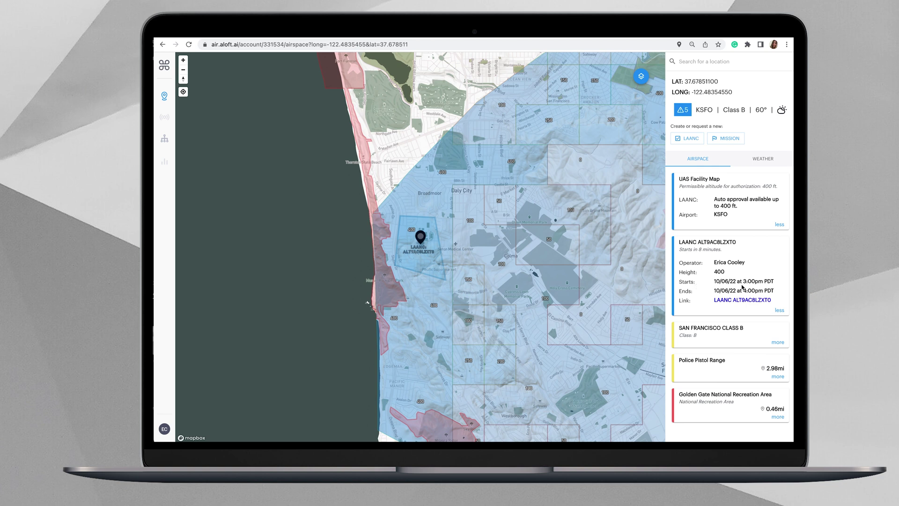
pyautogui.click(730, 301)
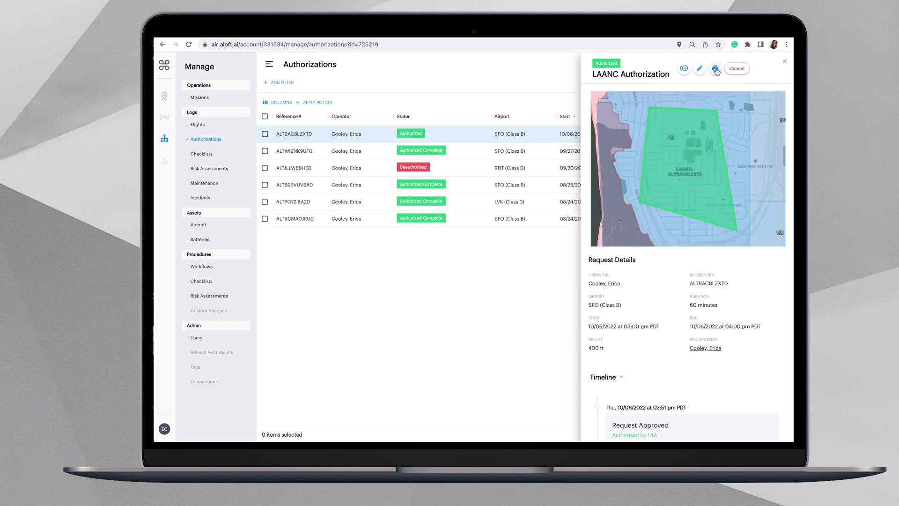
# Step: Print the LAANC authorization details from its panel
pyautogui.click(716, 70)
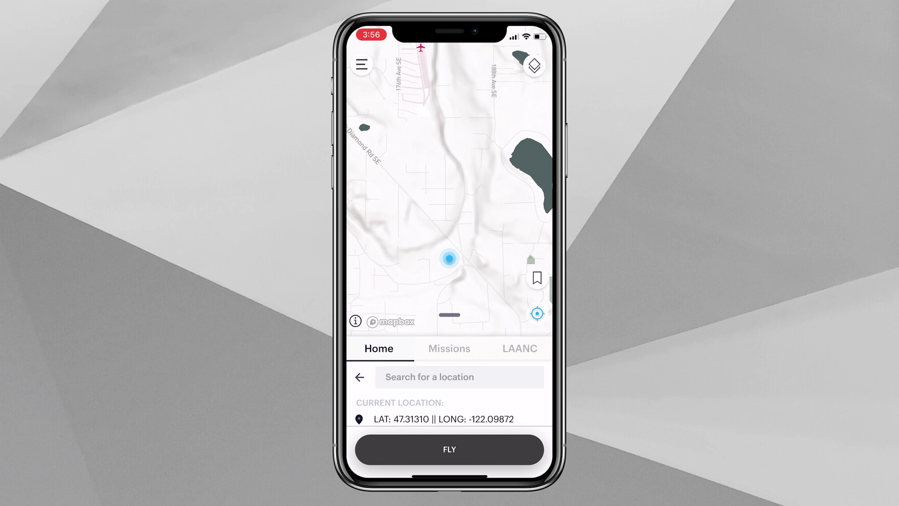
# Step: Search 'San fra' and jump the map to San Francisco, California
pyautogui.click(429, 377)
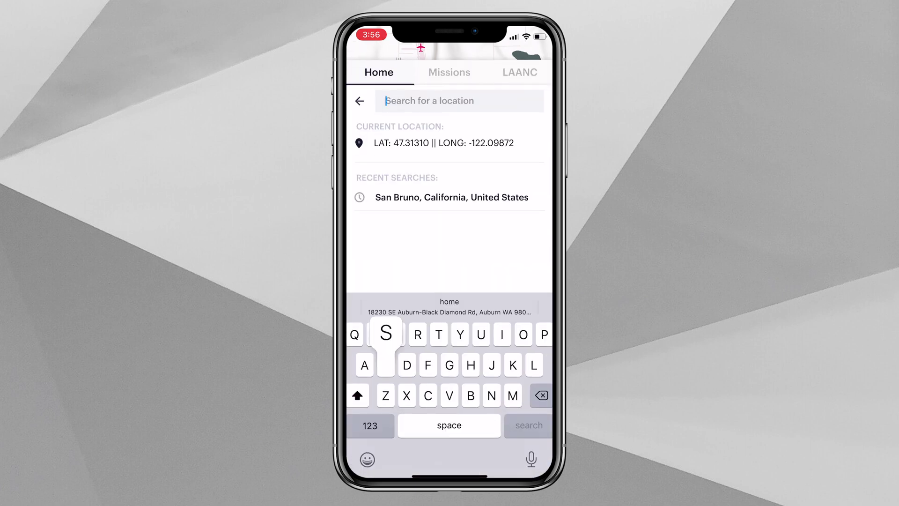
pyautogui.write('San fra')
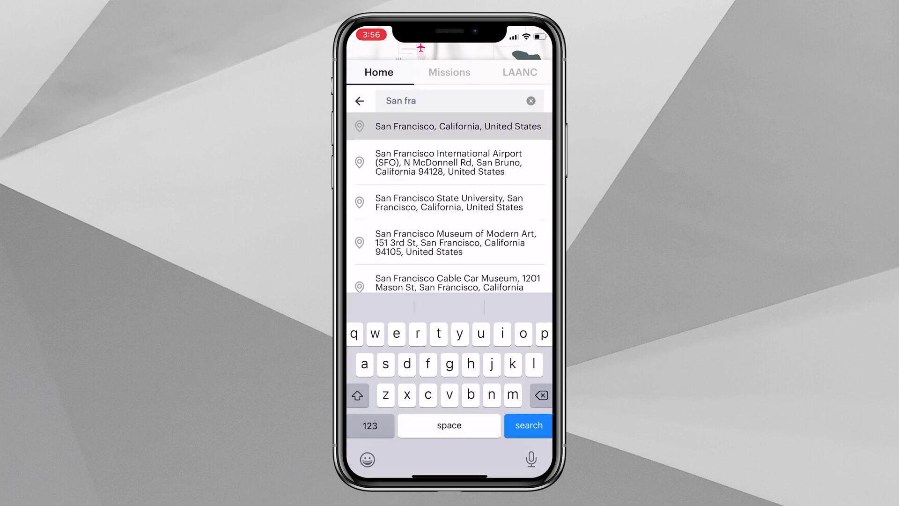
pyautogui.click(449, 123)
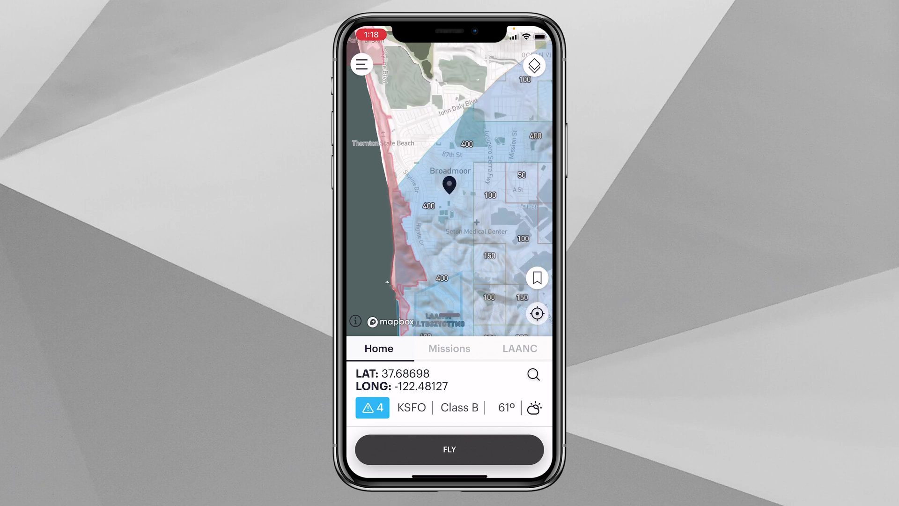
# Step: Start a LAANC request, stretch the flight area toward the coast, and request 400 ft
pyautogui.click(520, 348)
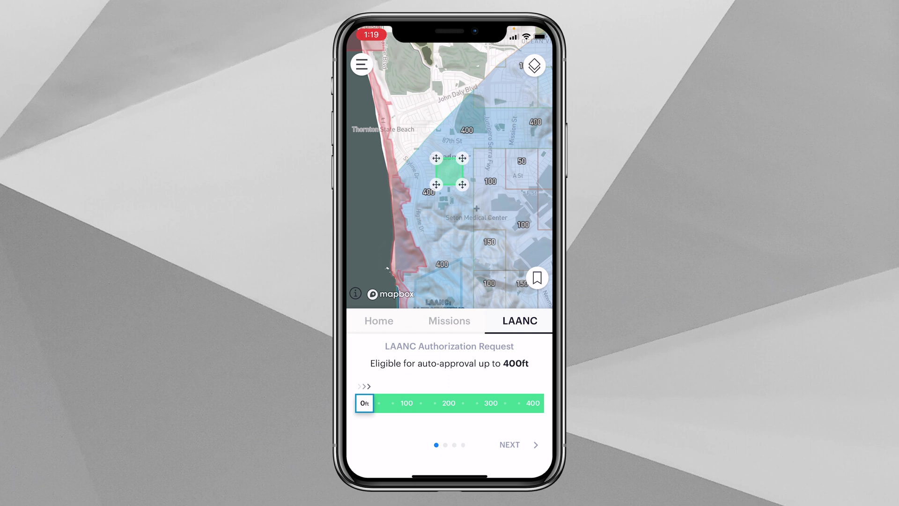
pyautogui.moveTo(436, 185); pyautogui.dragTo(409, 215)
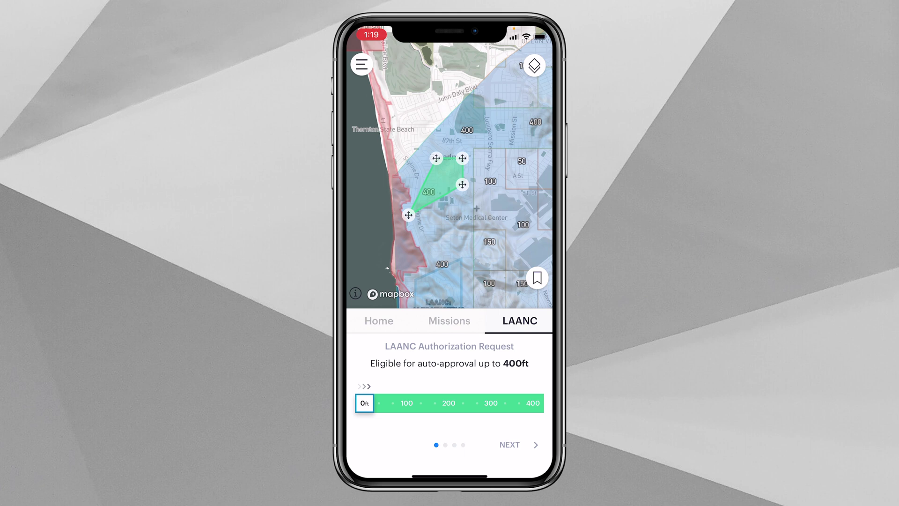
pyautogui.moveTo(365, 403); pyautogui.dragTo(534, 403)
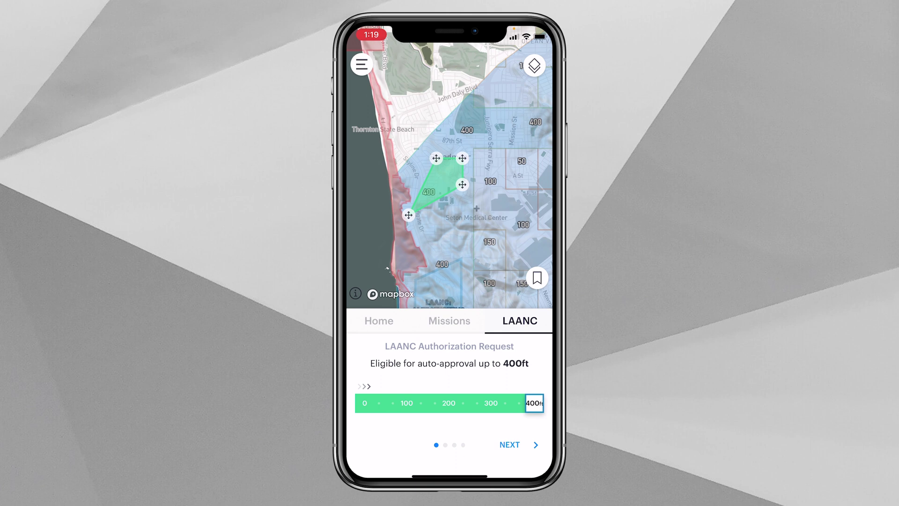
pyautogui.click(509, 445)
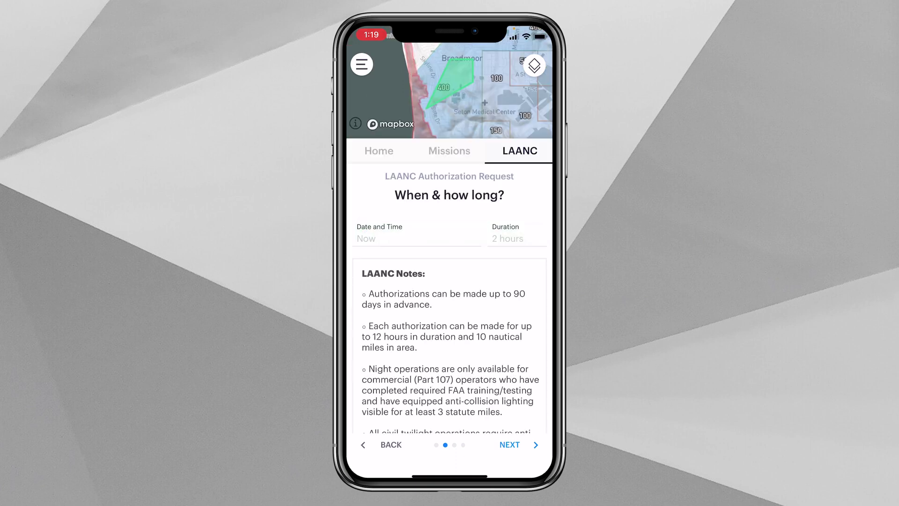
# Step: Set the flight start to Wed Sep 28, 2022 at 1:00 PM
pyautogui.click(416, 239)
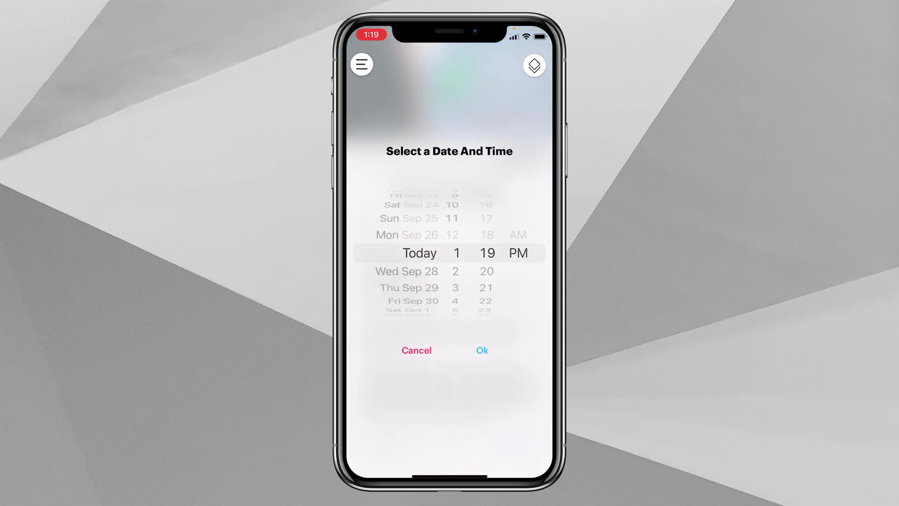
pyautogui.moveTo(412, 272); pyautogui.dragTo(412, 253)
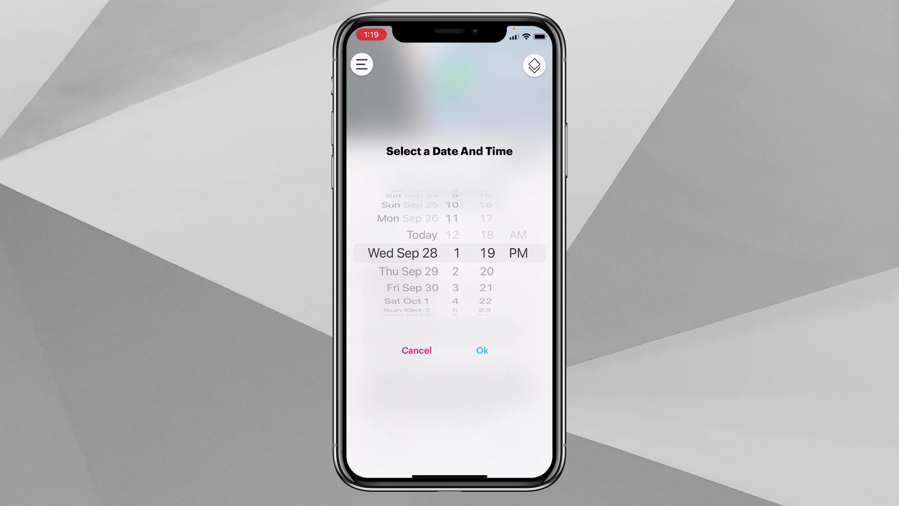
pyautogui.moveTo(487, 206); pyautogui.dragTo(487, 337)
pyautogui.click(482, 350)
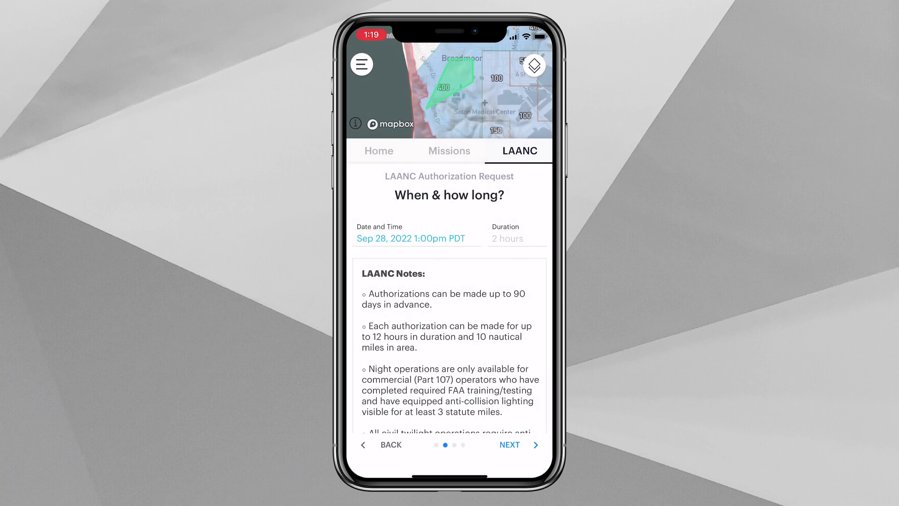
# Step: Set the flight duration to one hour
pyautogui.click(508, 239)
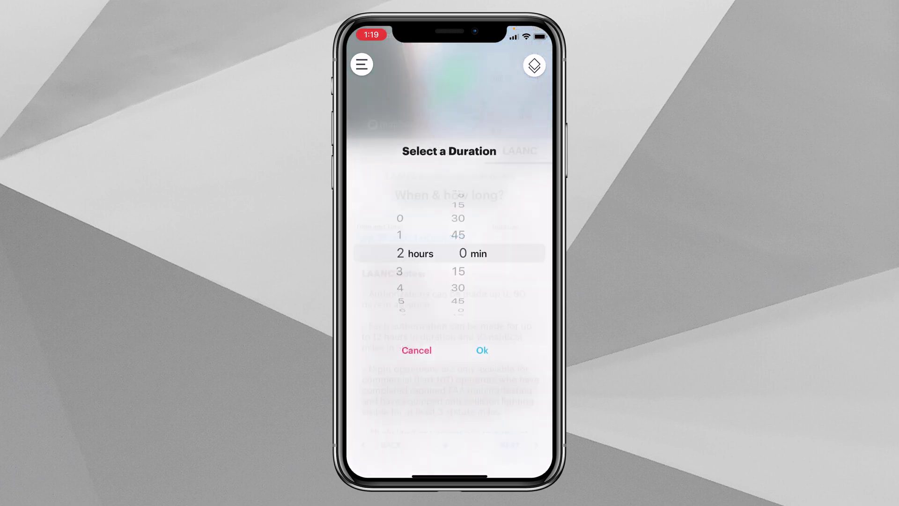
pyautogui.scroll(1, 401, 253)
pyautogui.click(482, 351)
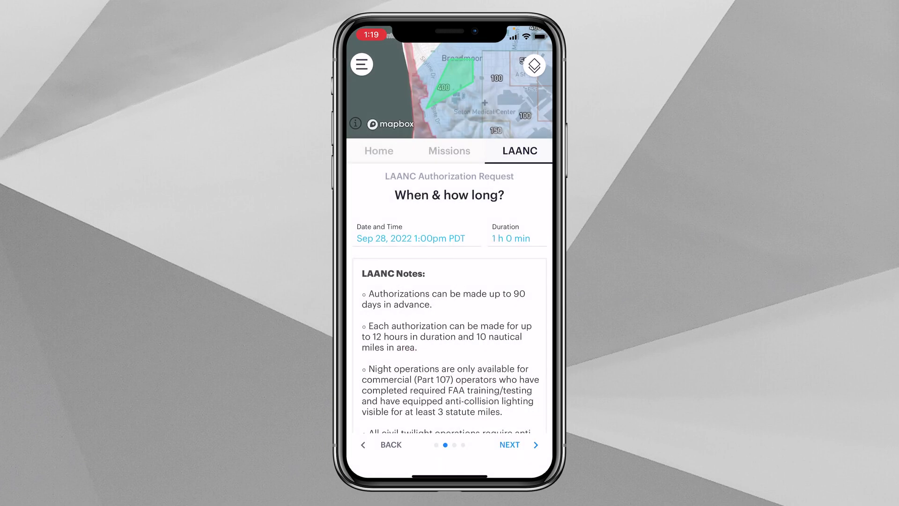
pyautogui.scroll(-3, 450, 328)
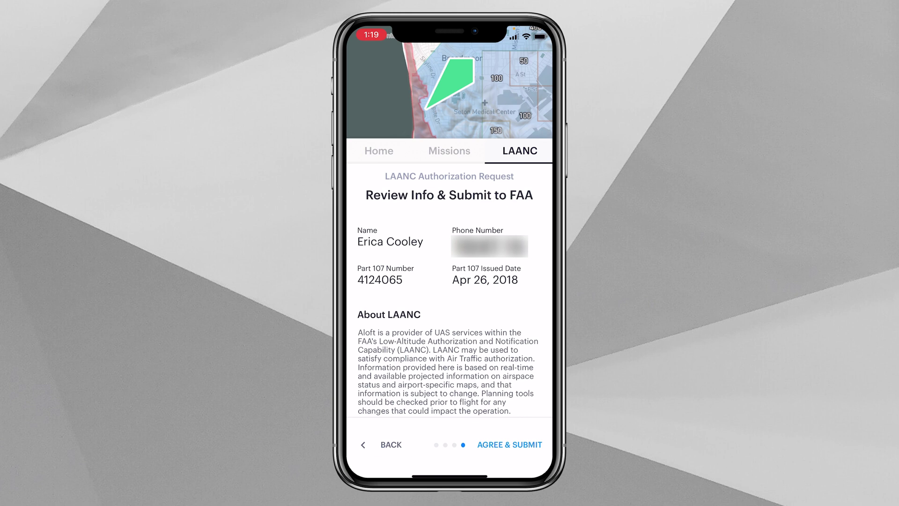
# Step: Scroll through the pilot's Part 107 details and terms of operation on Review Info
pyautogui.scroll(-8, 446, 313)
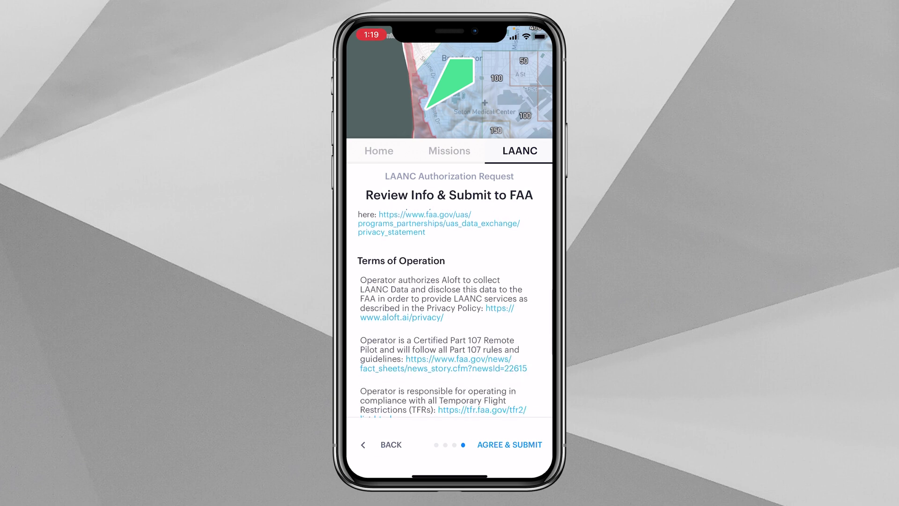
pyautogui.scroll(-10, 446, 314)
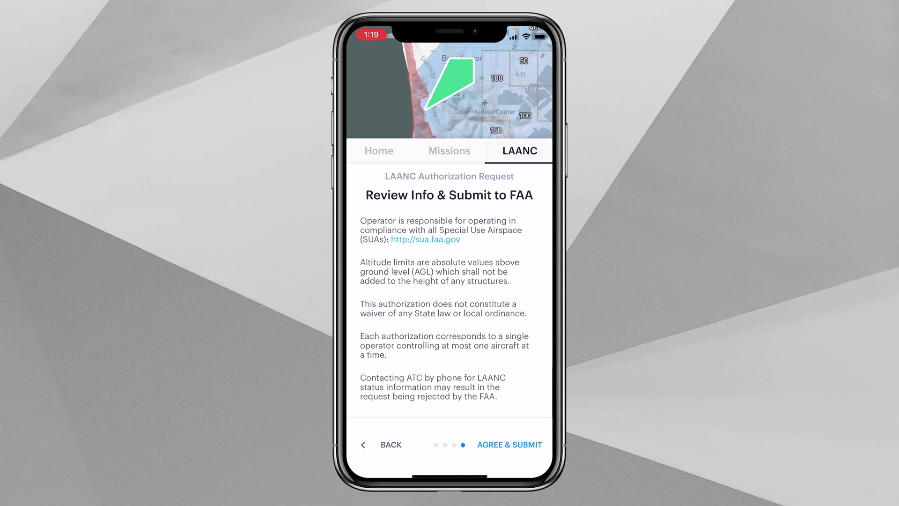
pyautogui.scroll(10, 445, 313)
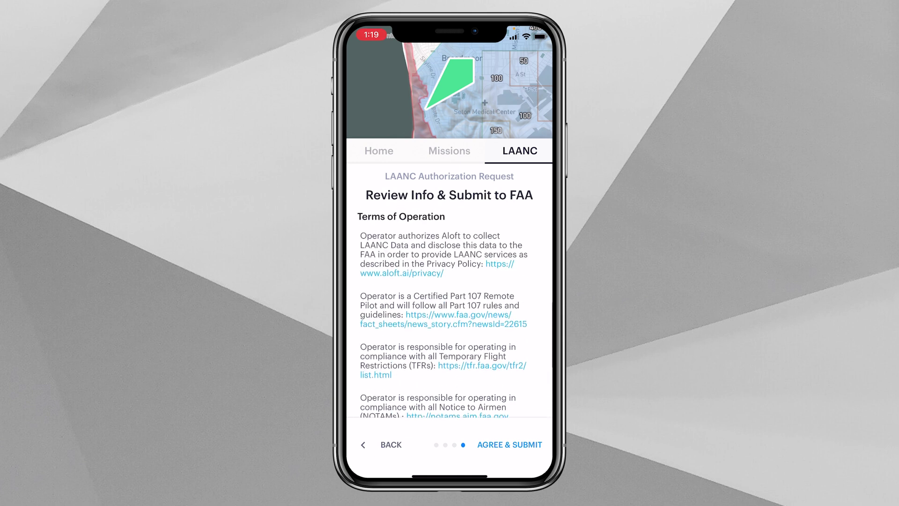
pyautogui.scroll(5, 445, 314)
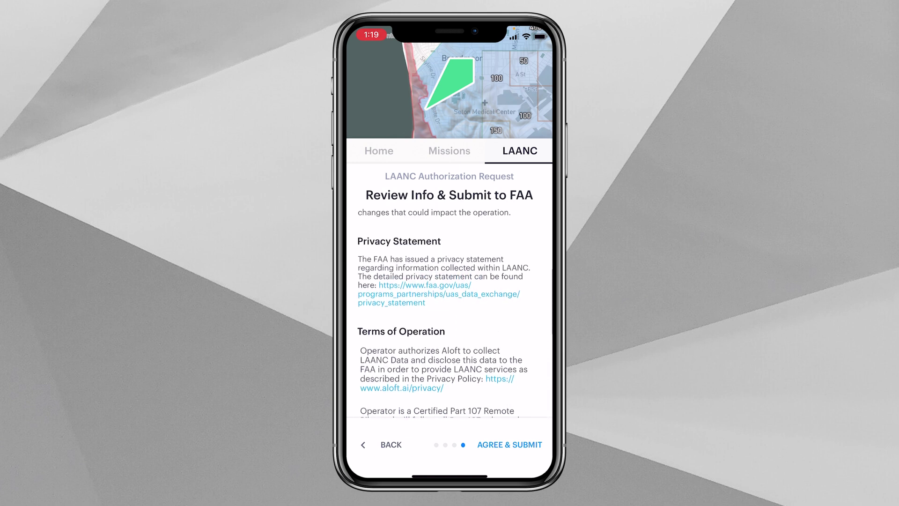
pyautogui.scroll(8, 445, 314)
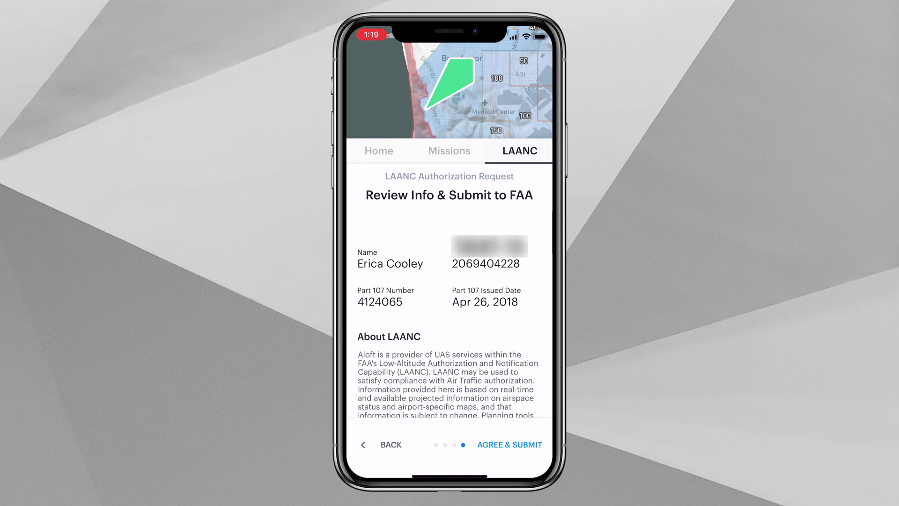